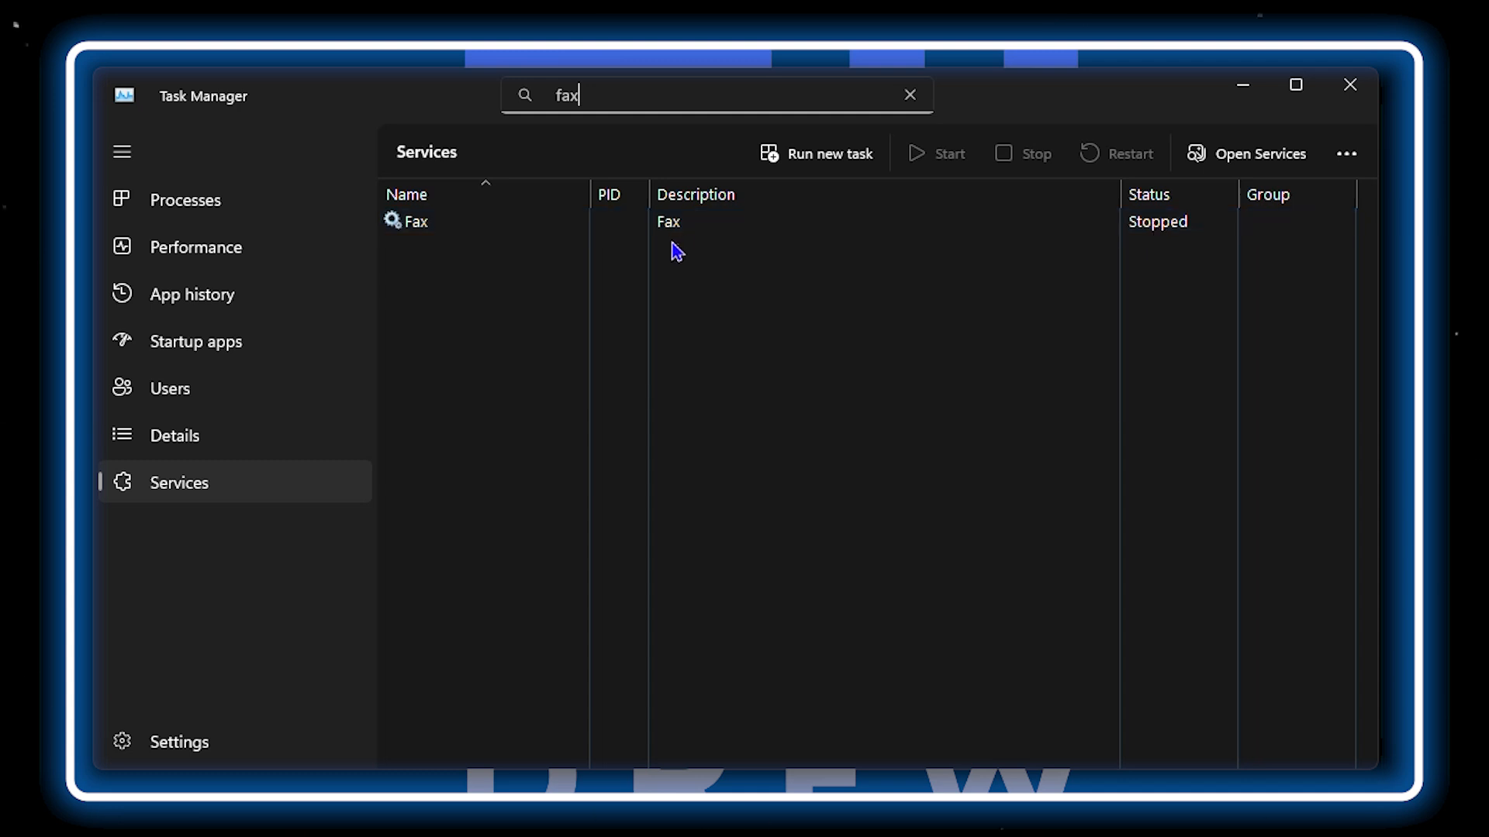
Select the Fax service and check which actions are available for it.
click(693, 229)
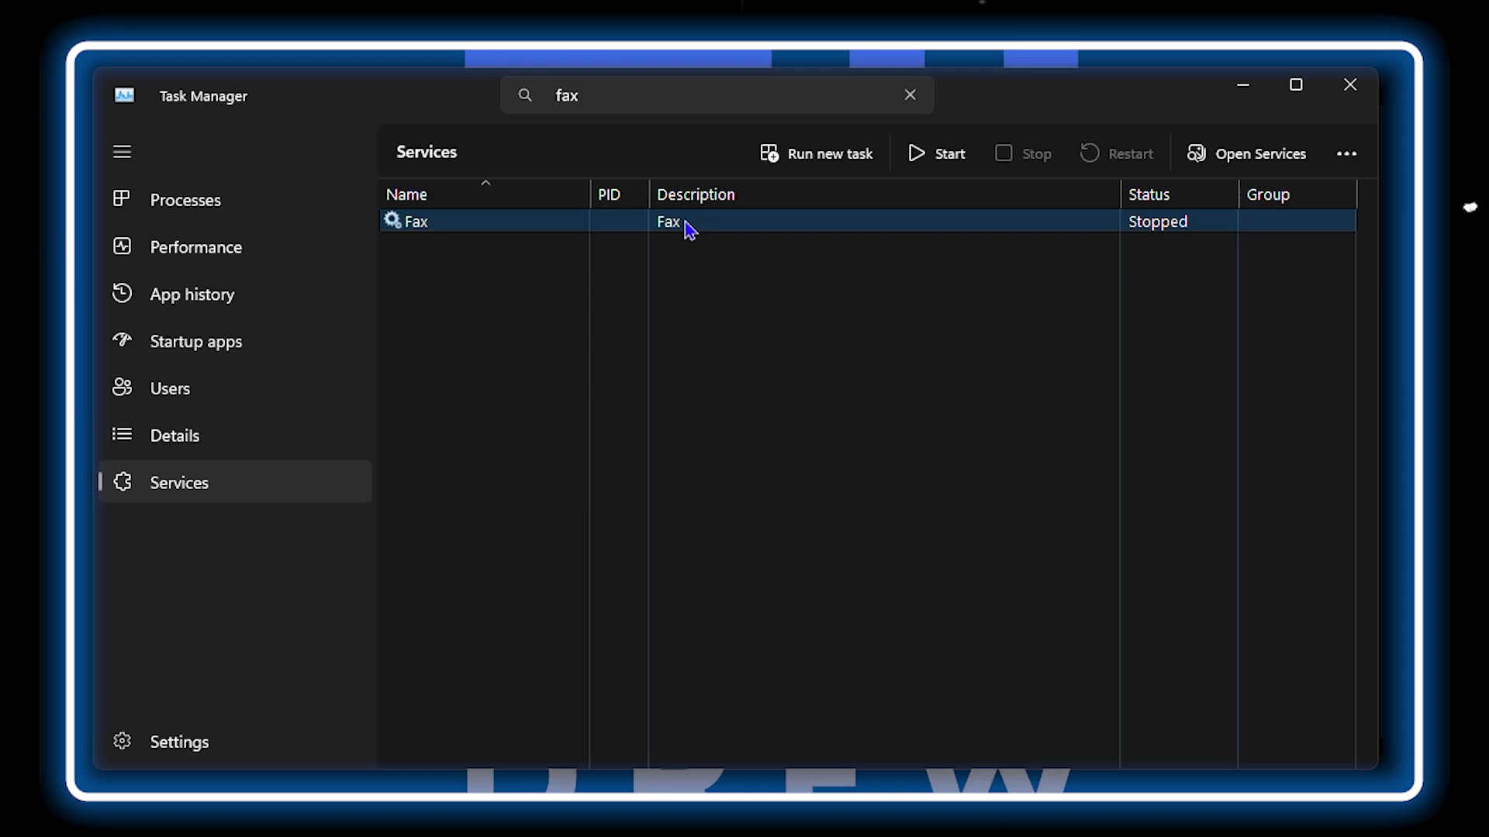
right_click(998, 225)
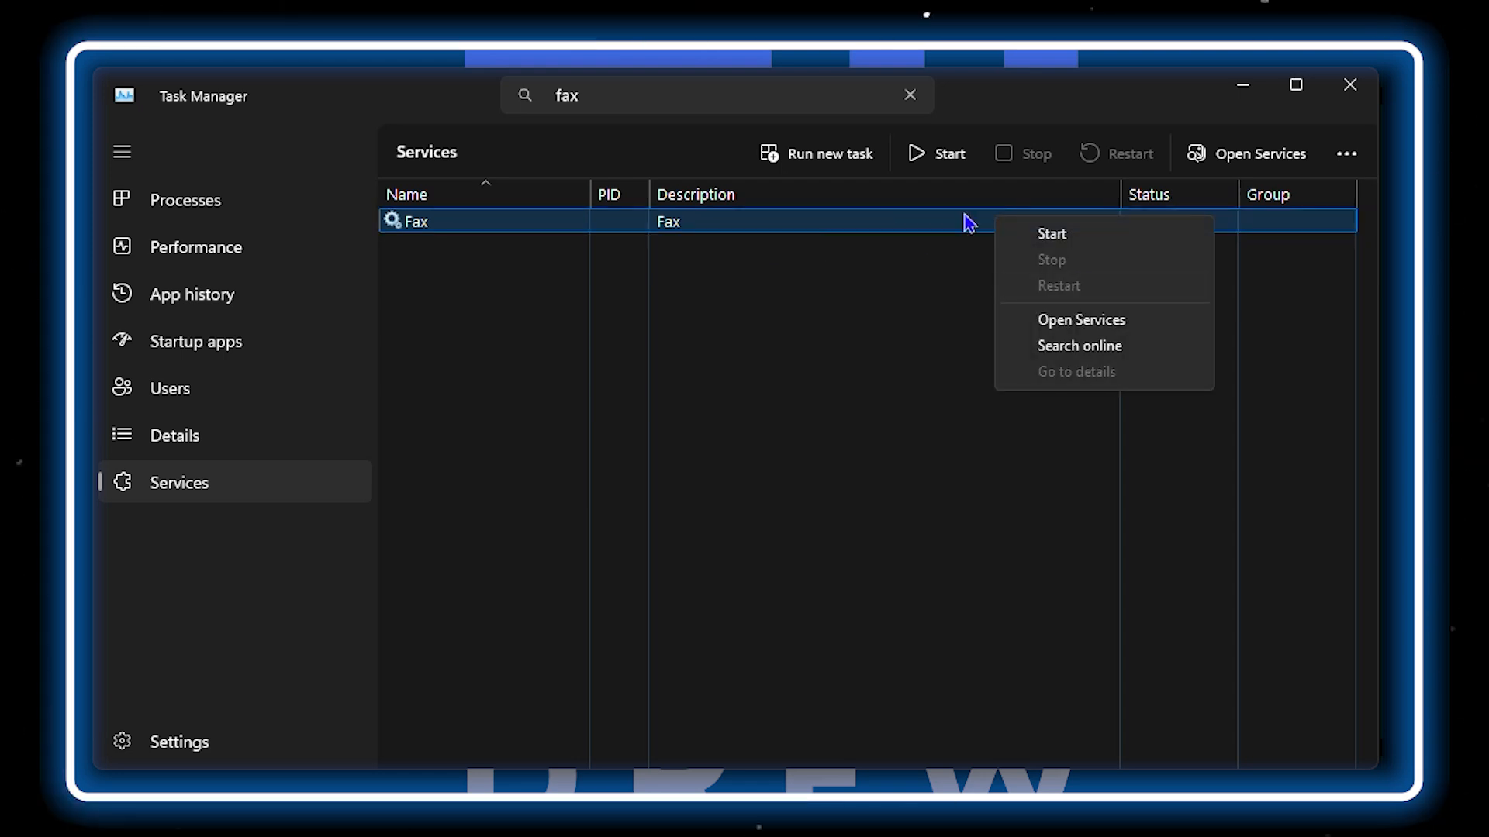
click(776, 324)
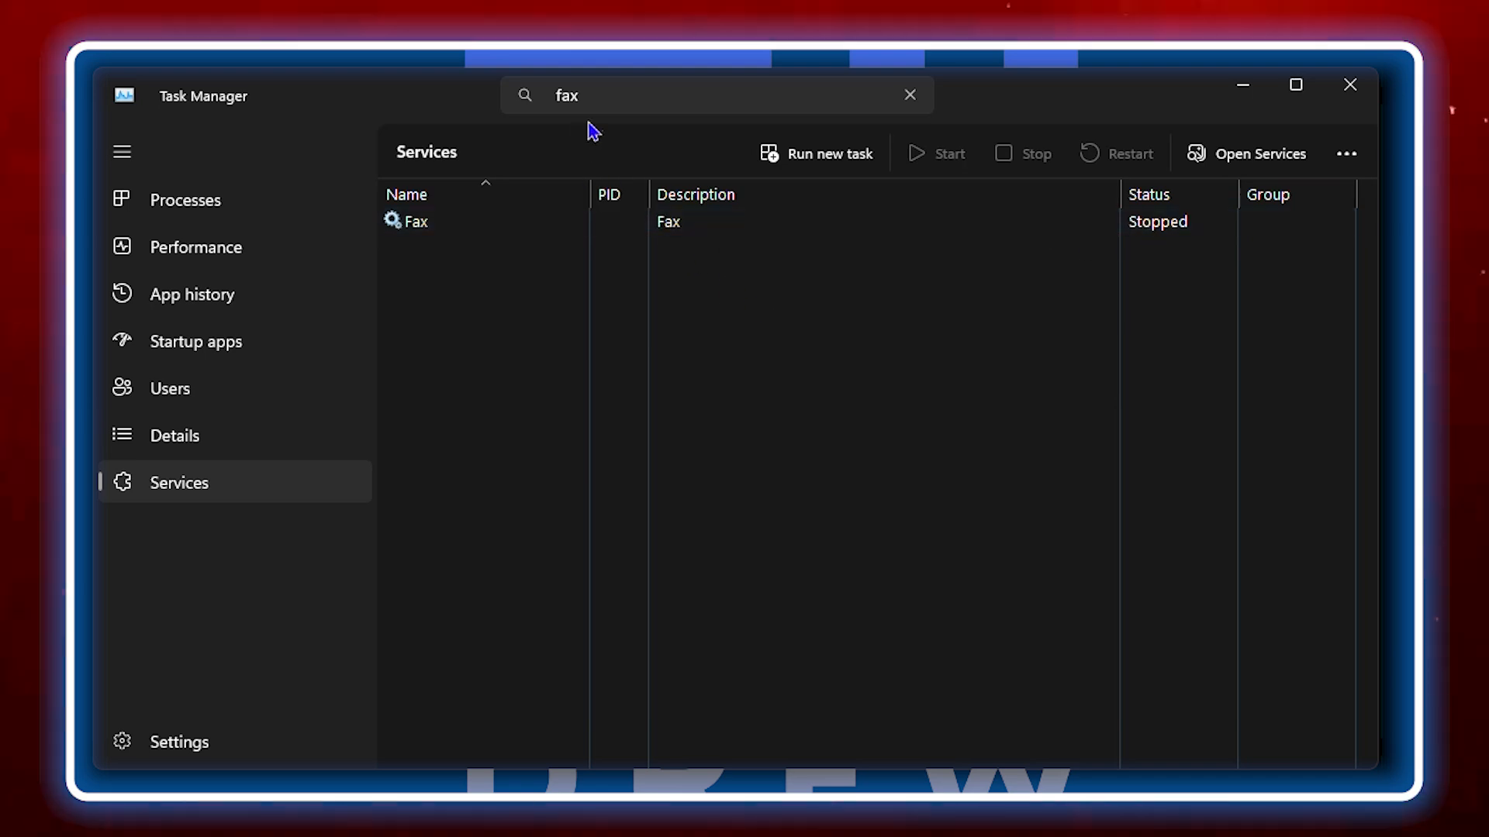
Search the services for "blue" and check the actions available for the Bluetooth Support Service.
click(604, 94)
key(BackSpace)
key(BackSpace)
key(BackSpace)
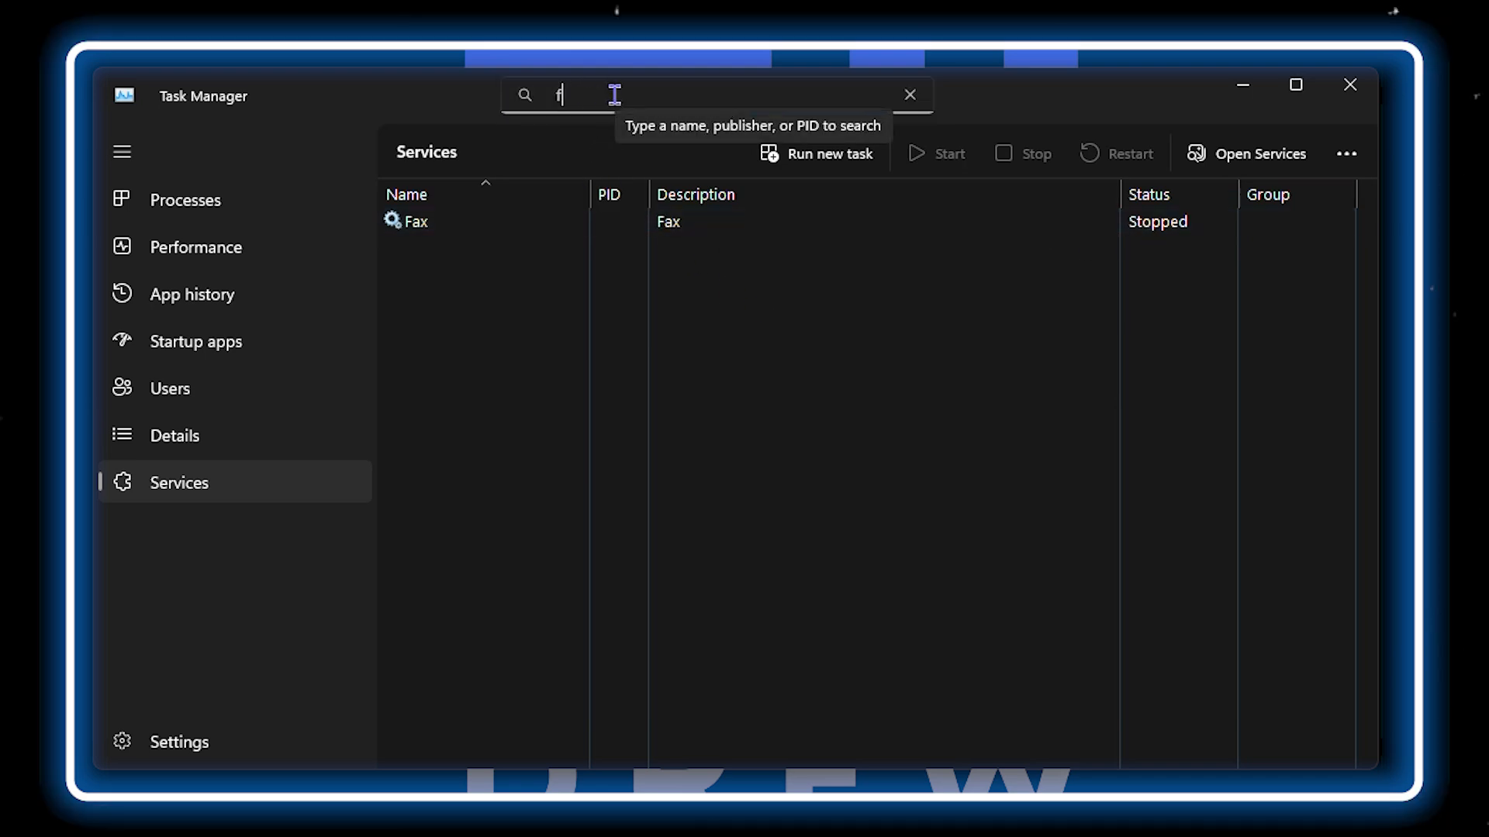
text(blue)
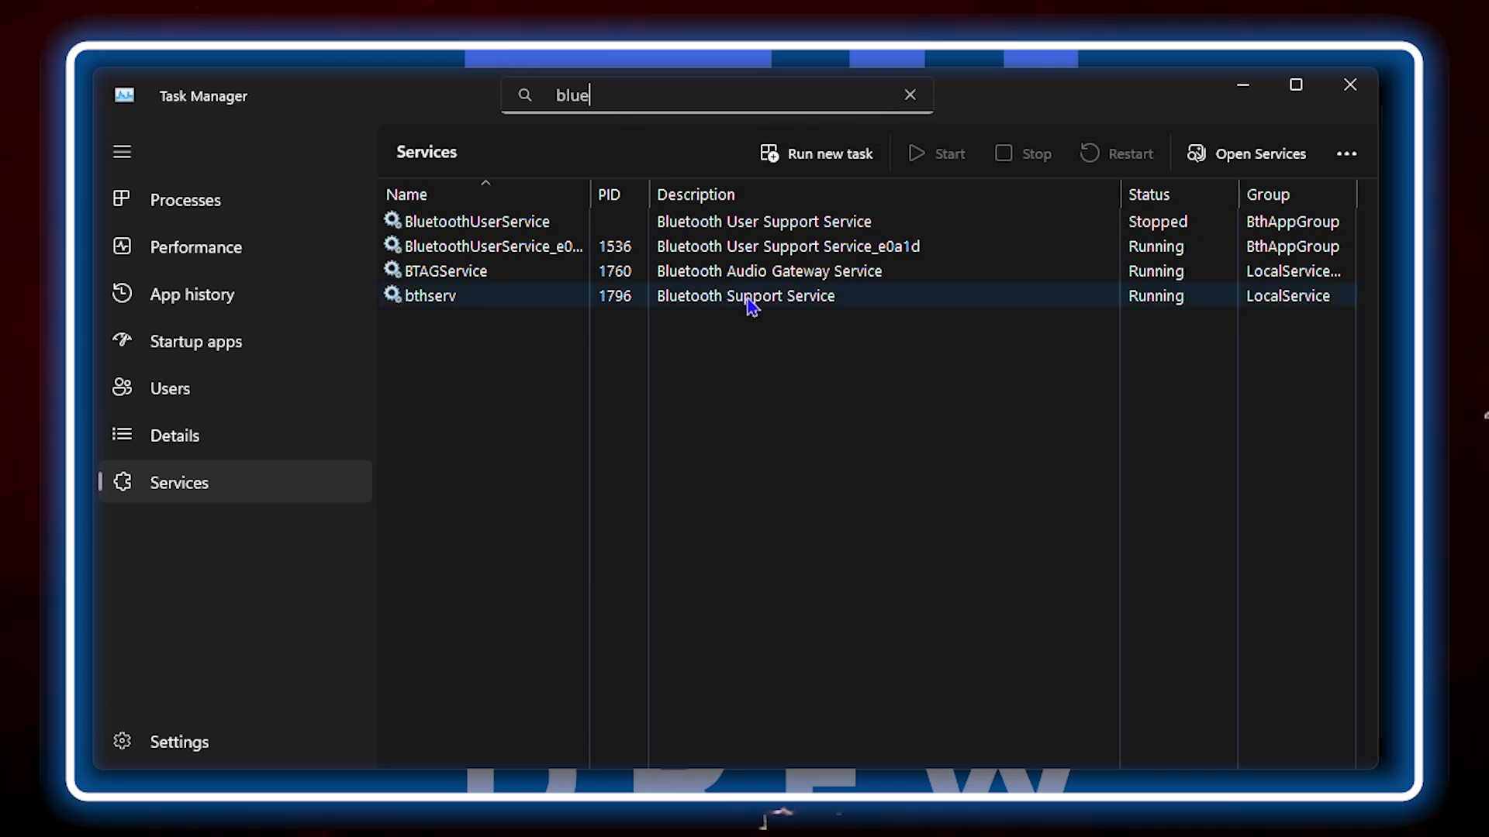
click(752, 307)
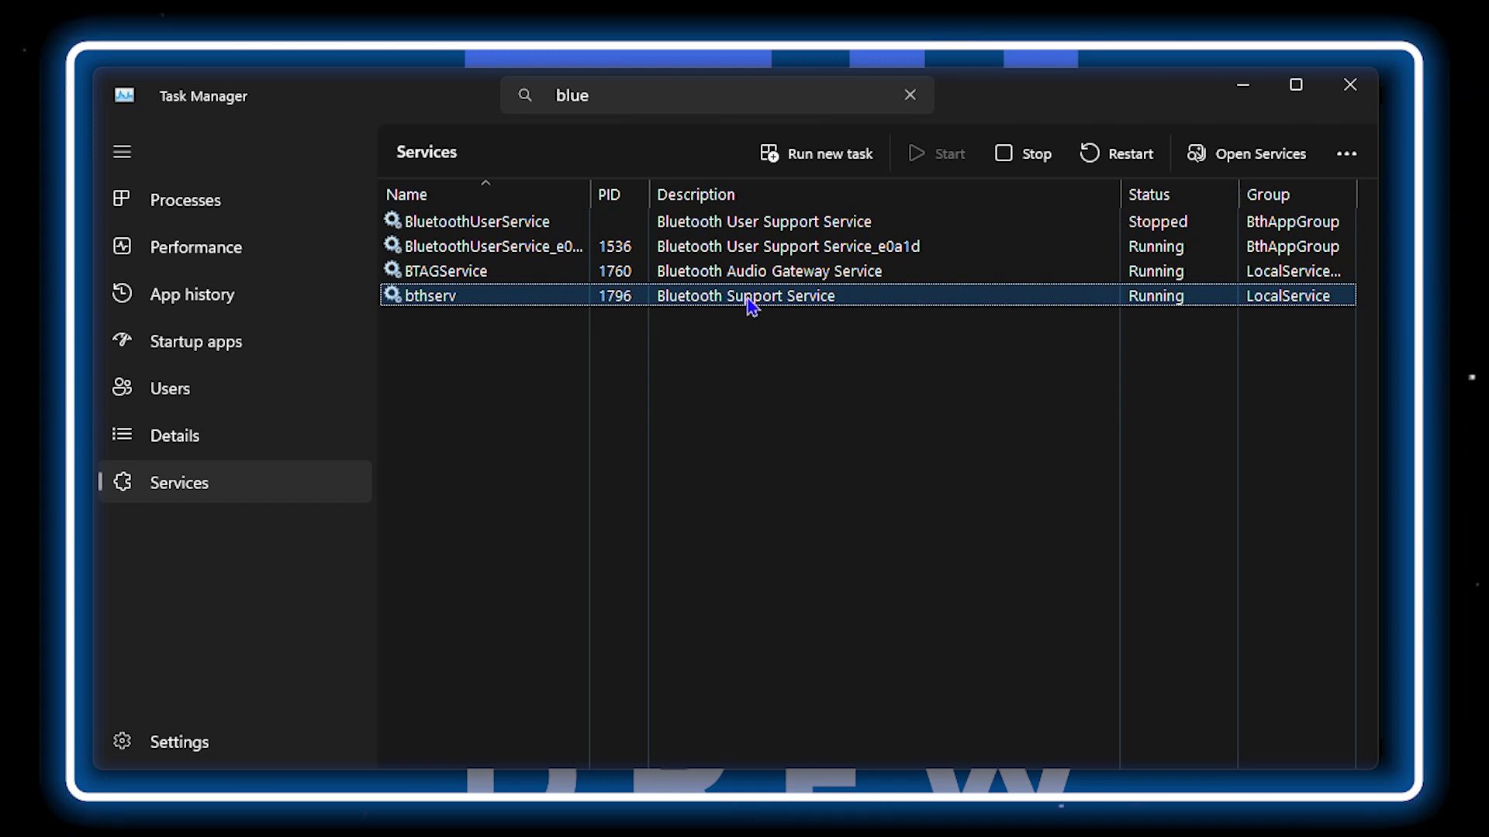
right_click(764, 304)
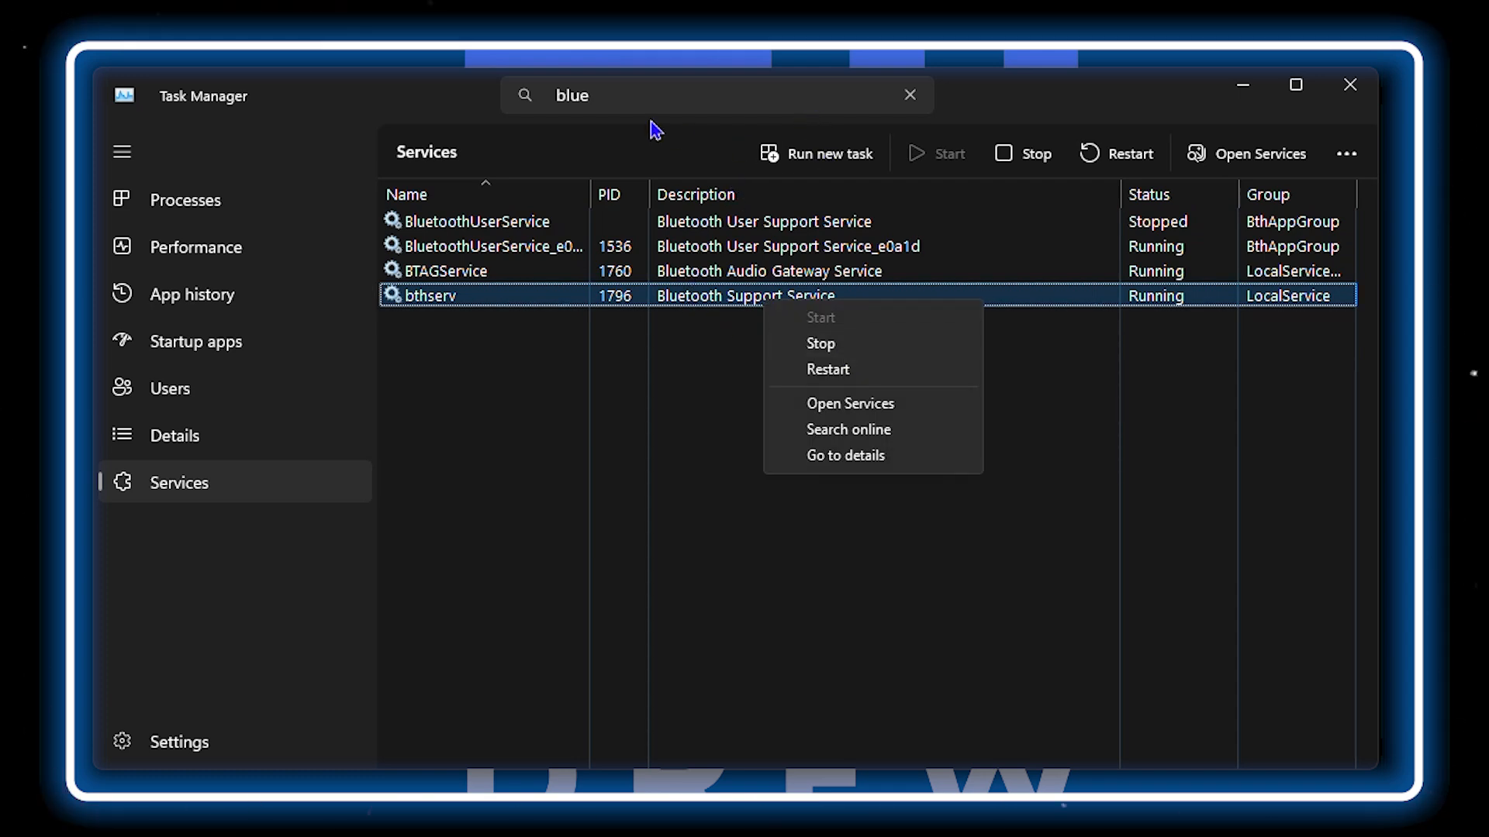
Replace the service search with "windows de" to look up the Windows Defender services.
click(607, 94)
click(621, 99)
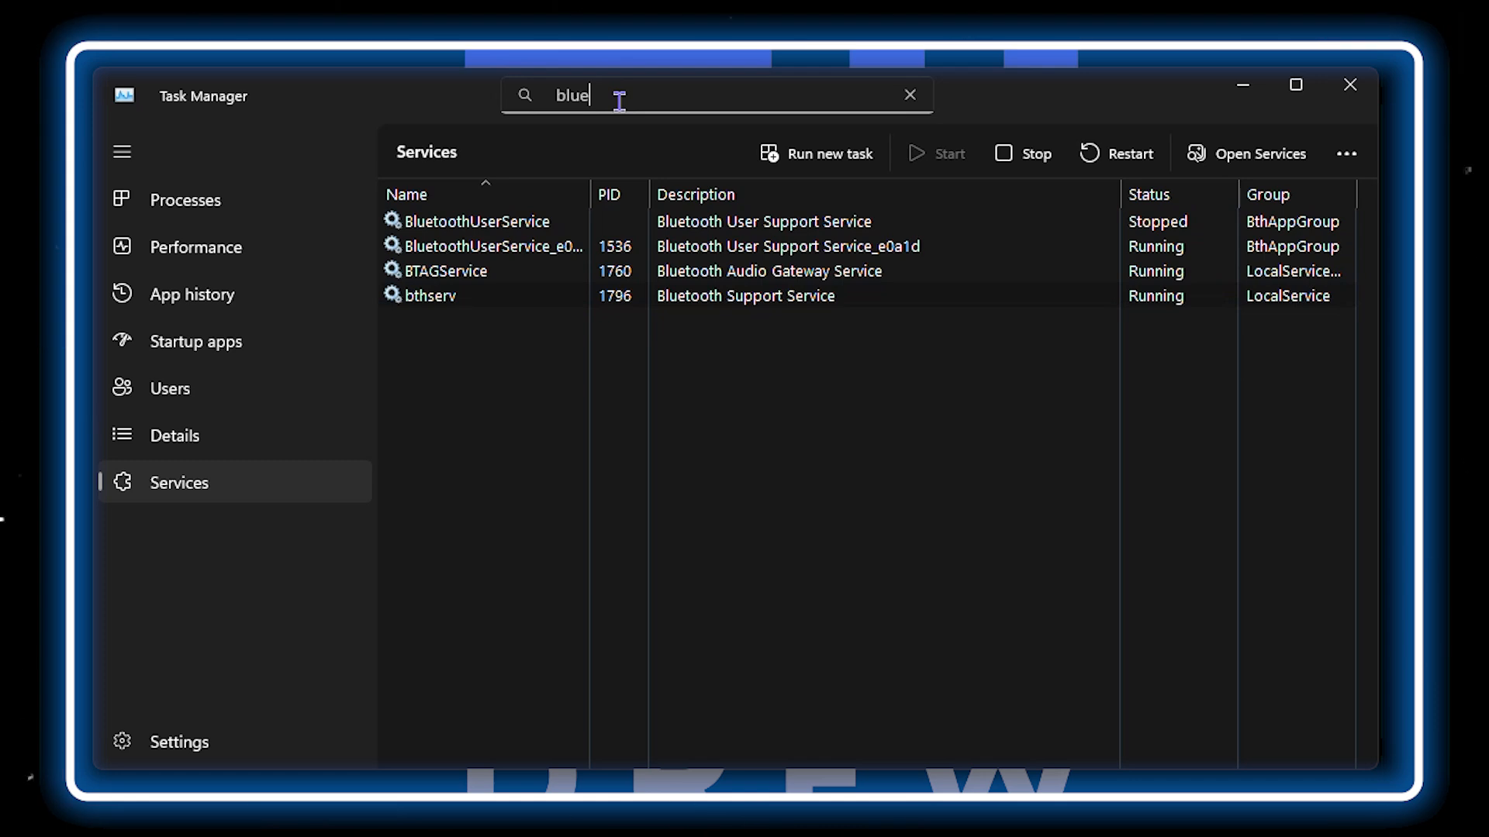
key(BackSpace)
key(BackSpace)
key(BackSpace)
key(BackSpace)
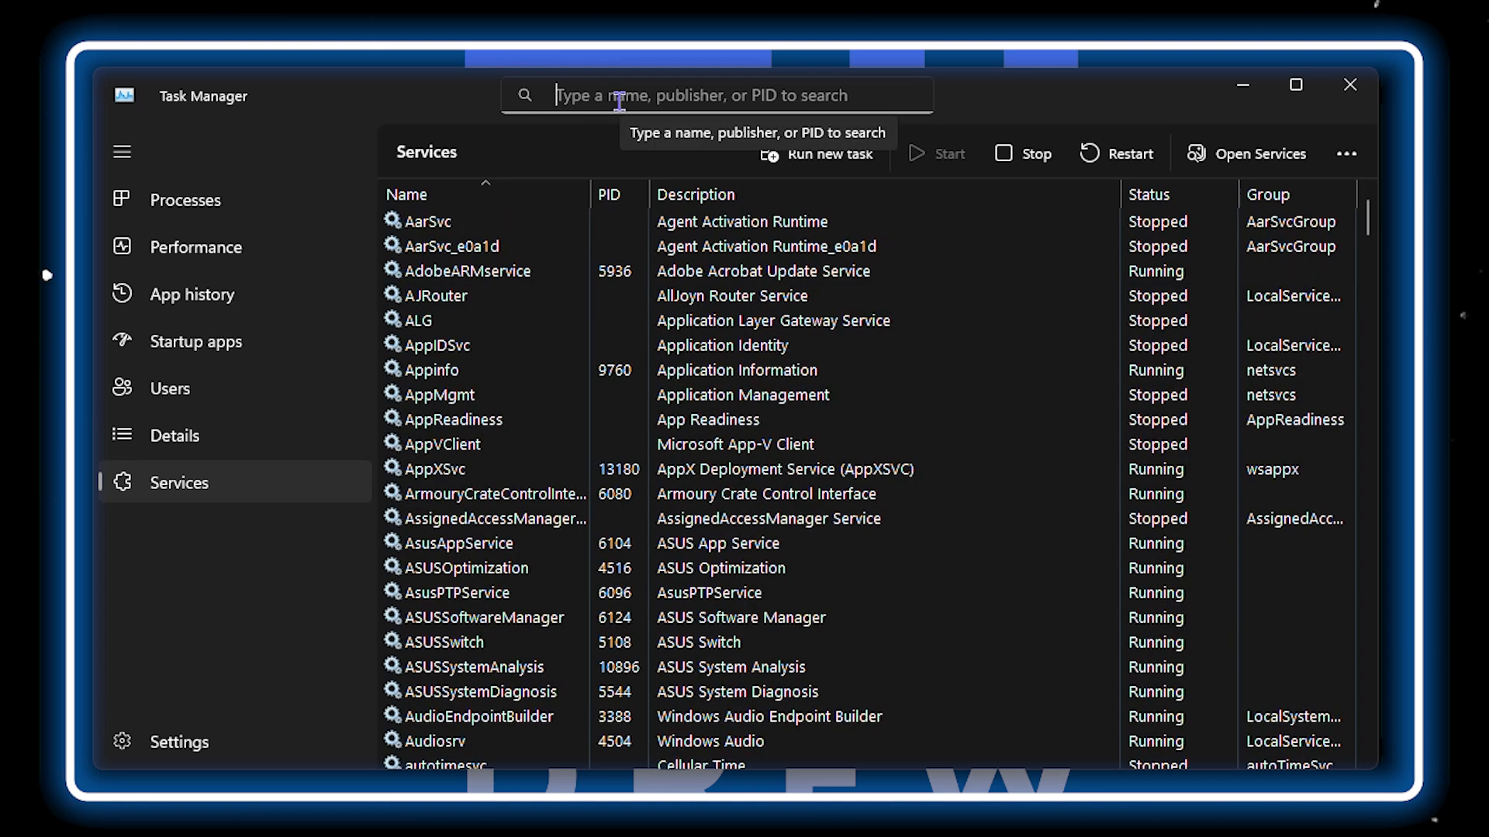
text(w)
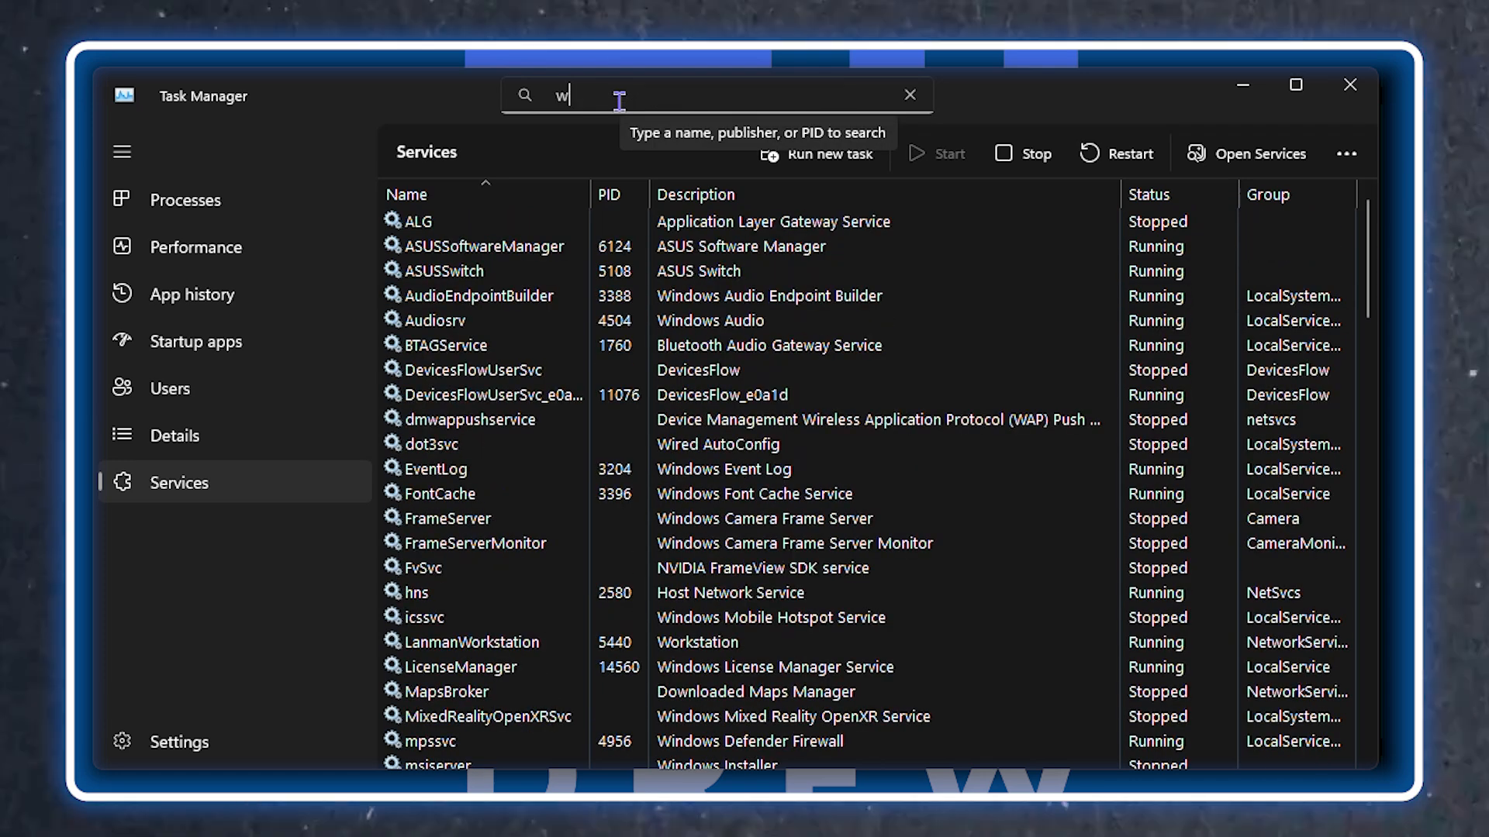
text(indow)
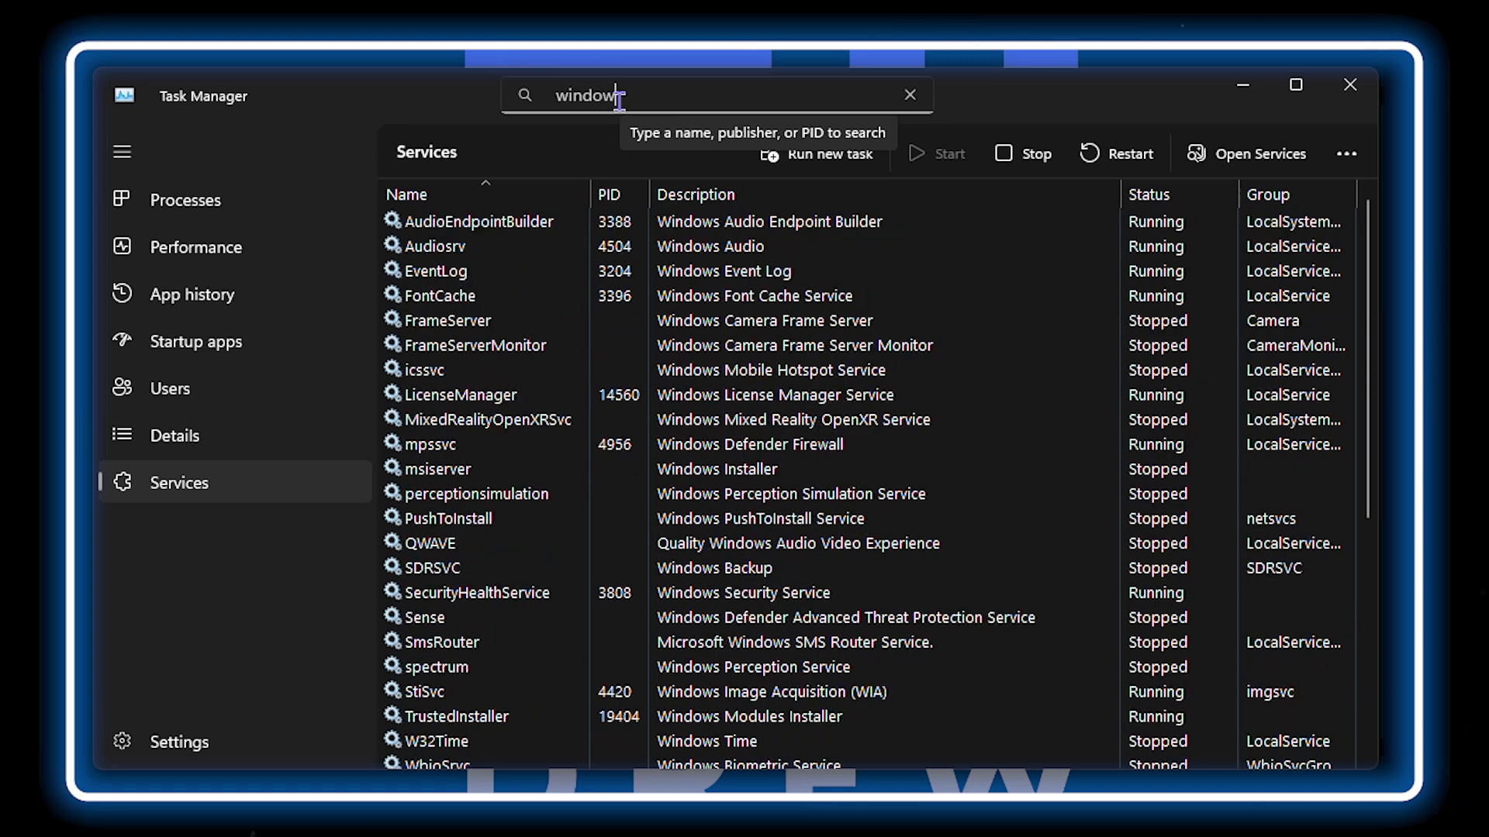
text(s de)
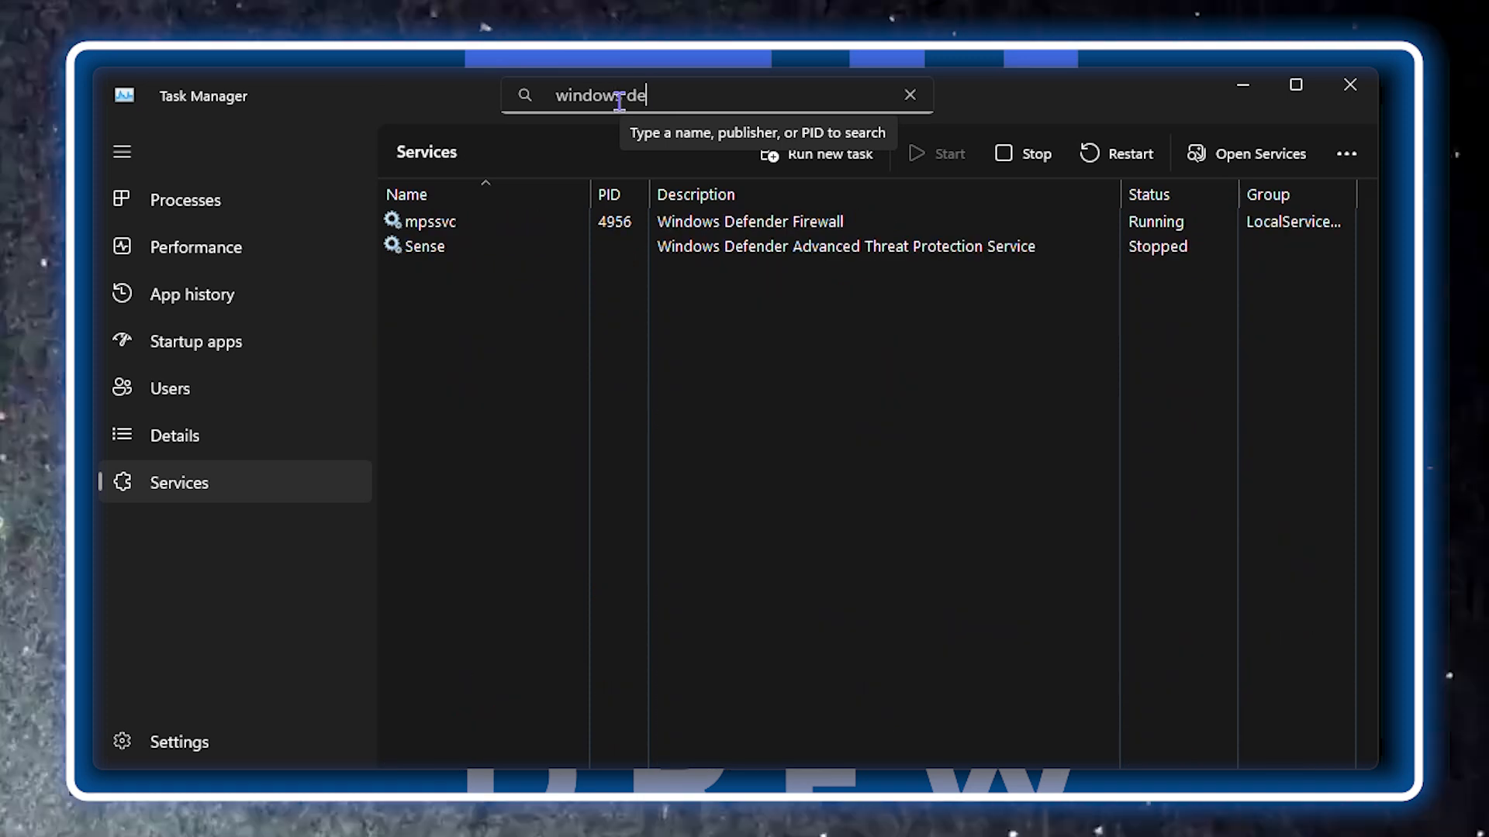
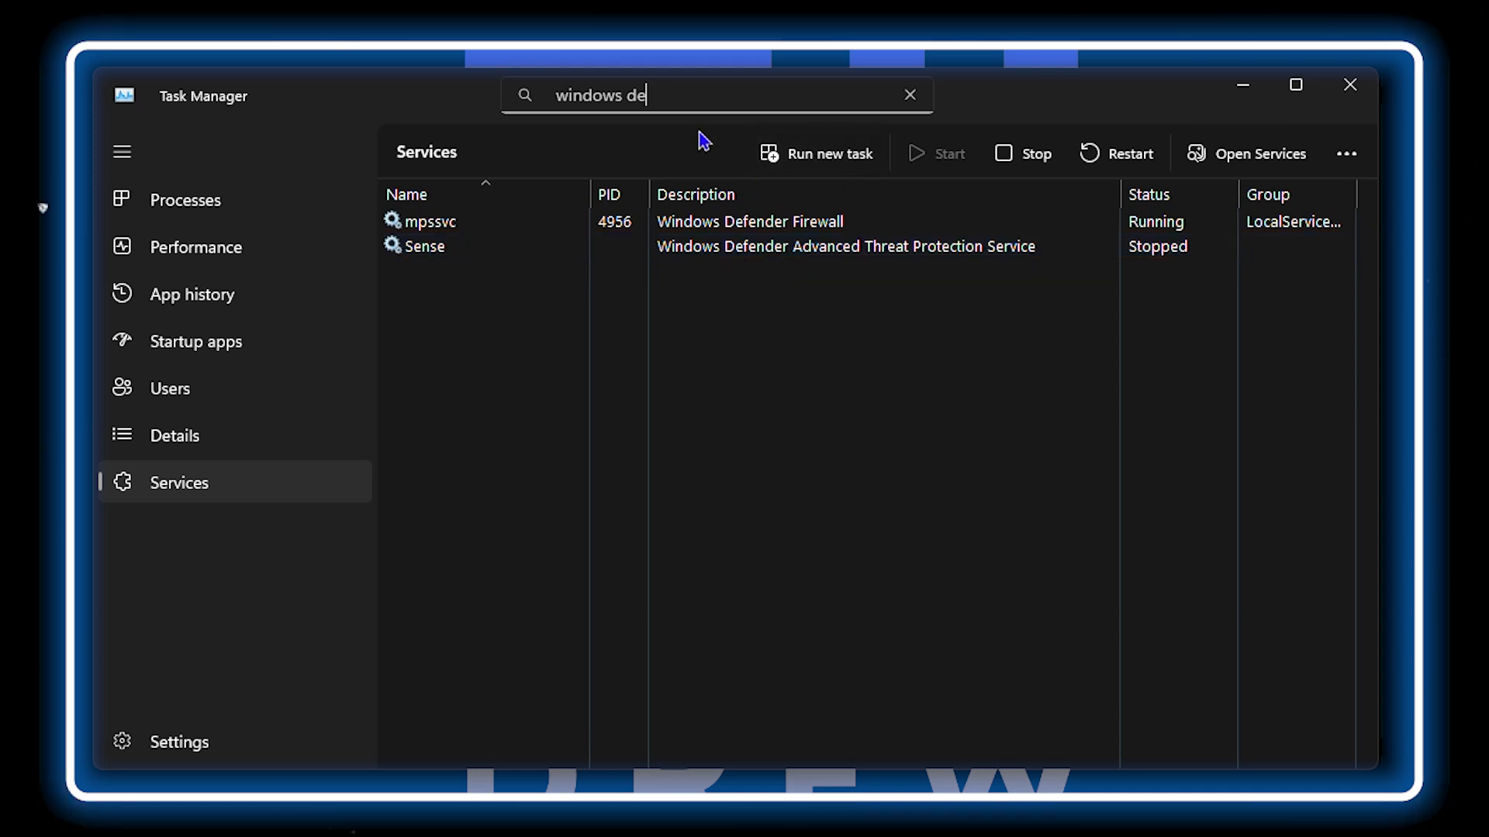
Change the service search to "windows bio" and check the actions available for the Windows Biometric Service.
key(BackSpace)
key(BackSpace)
key(BackSpace)
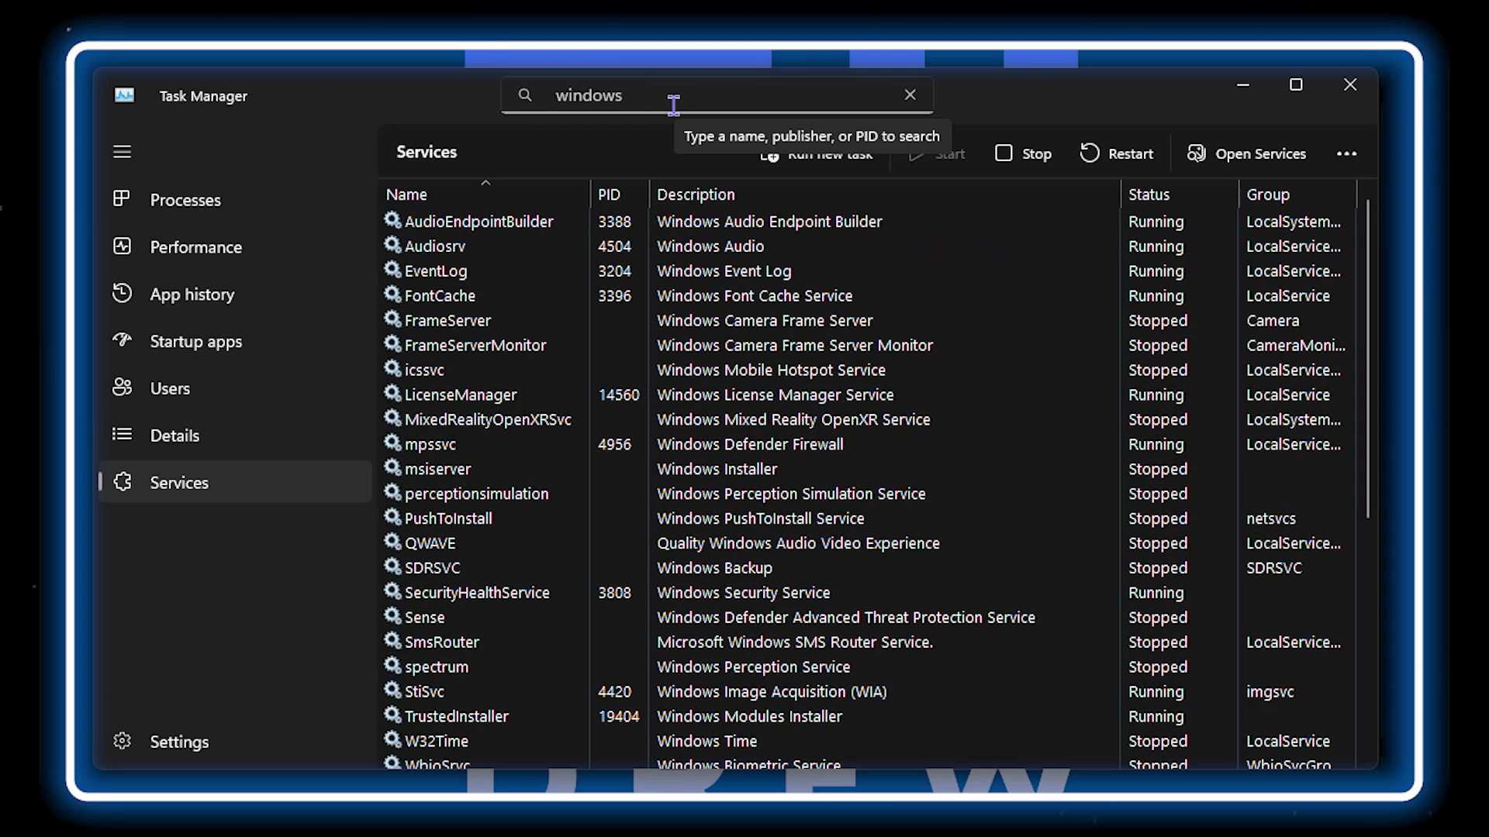
text(bio)
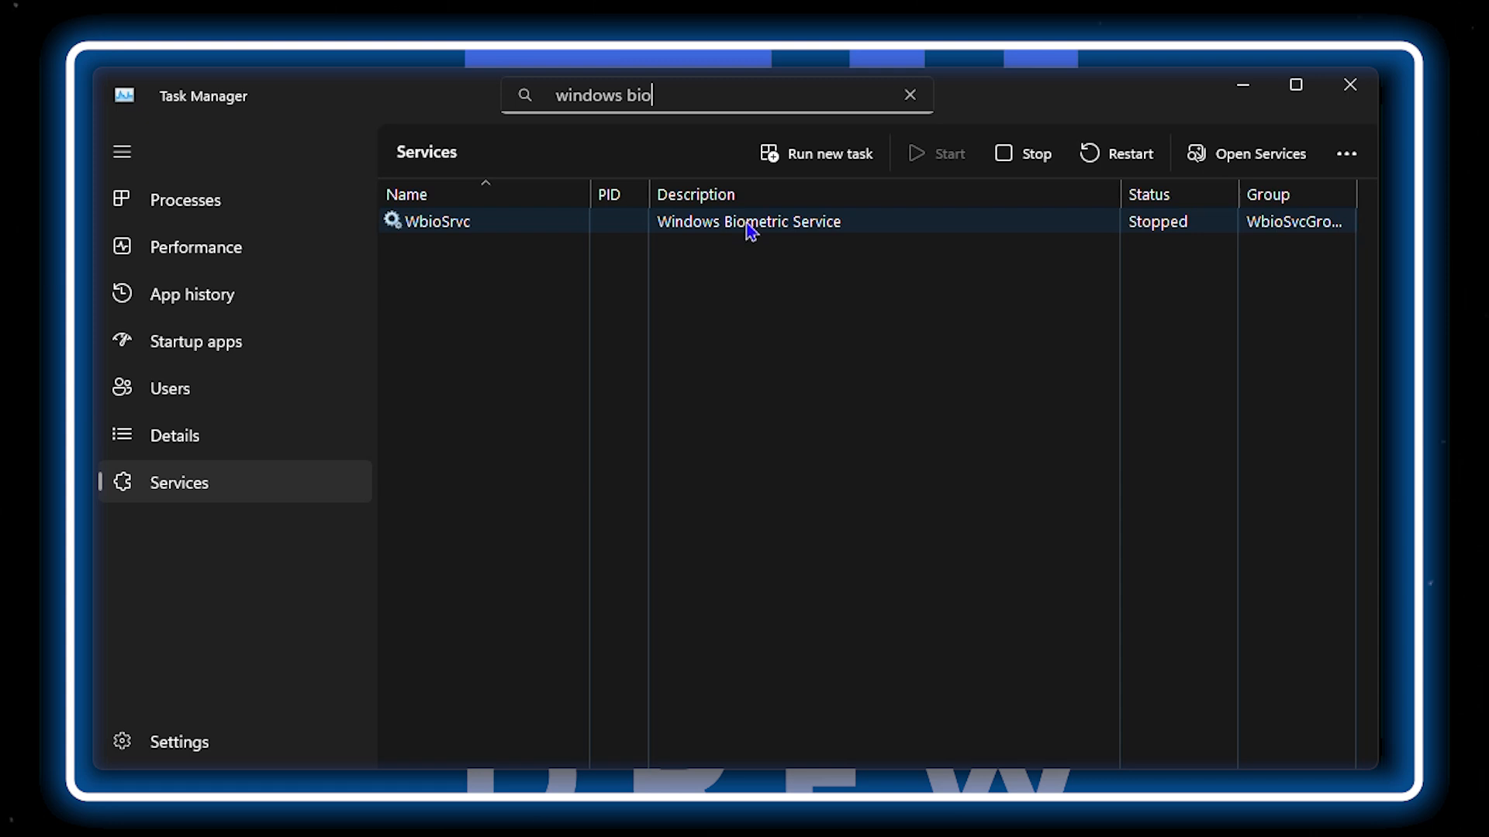
right_click(747, 225)
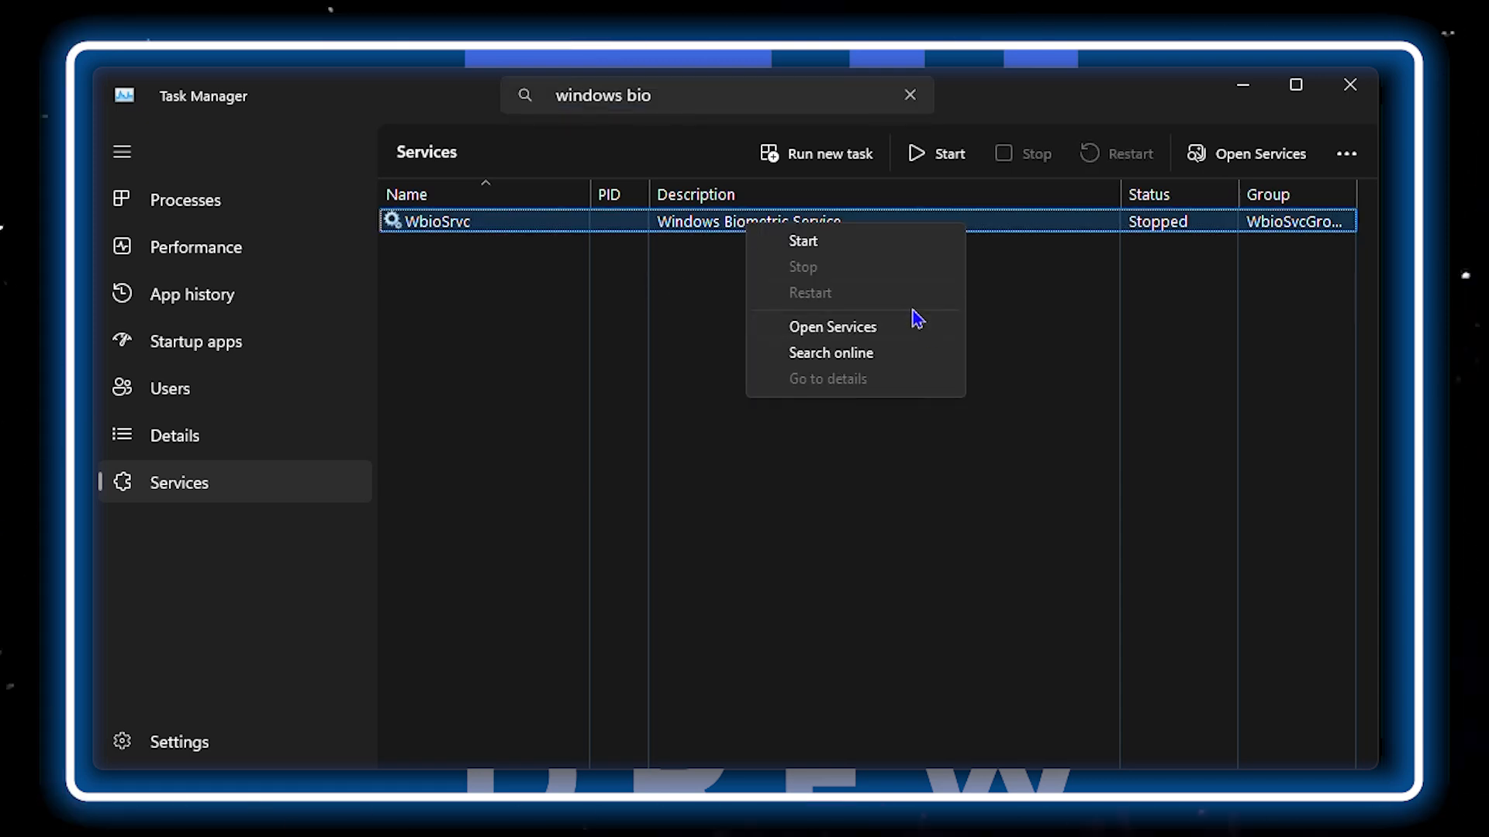
click(728, 446)
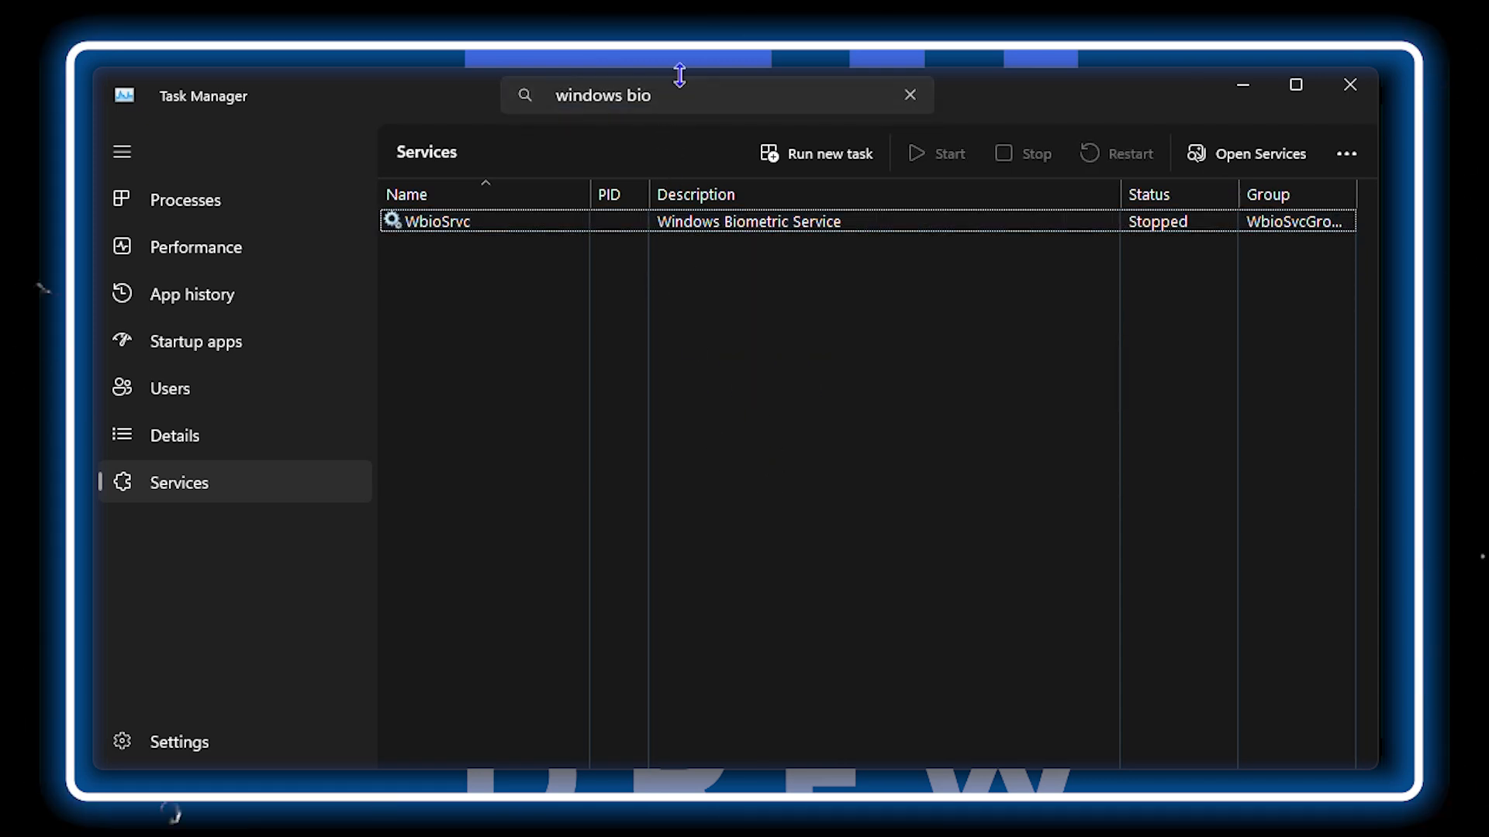
Find the Print Spooler service by searching for "print sp", then stop it and start it again.
click(689, 103)
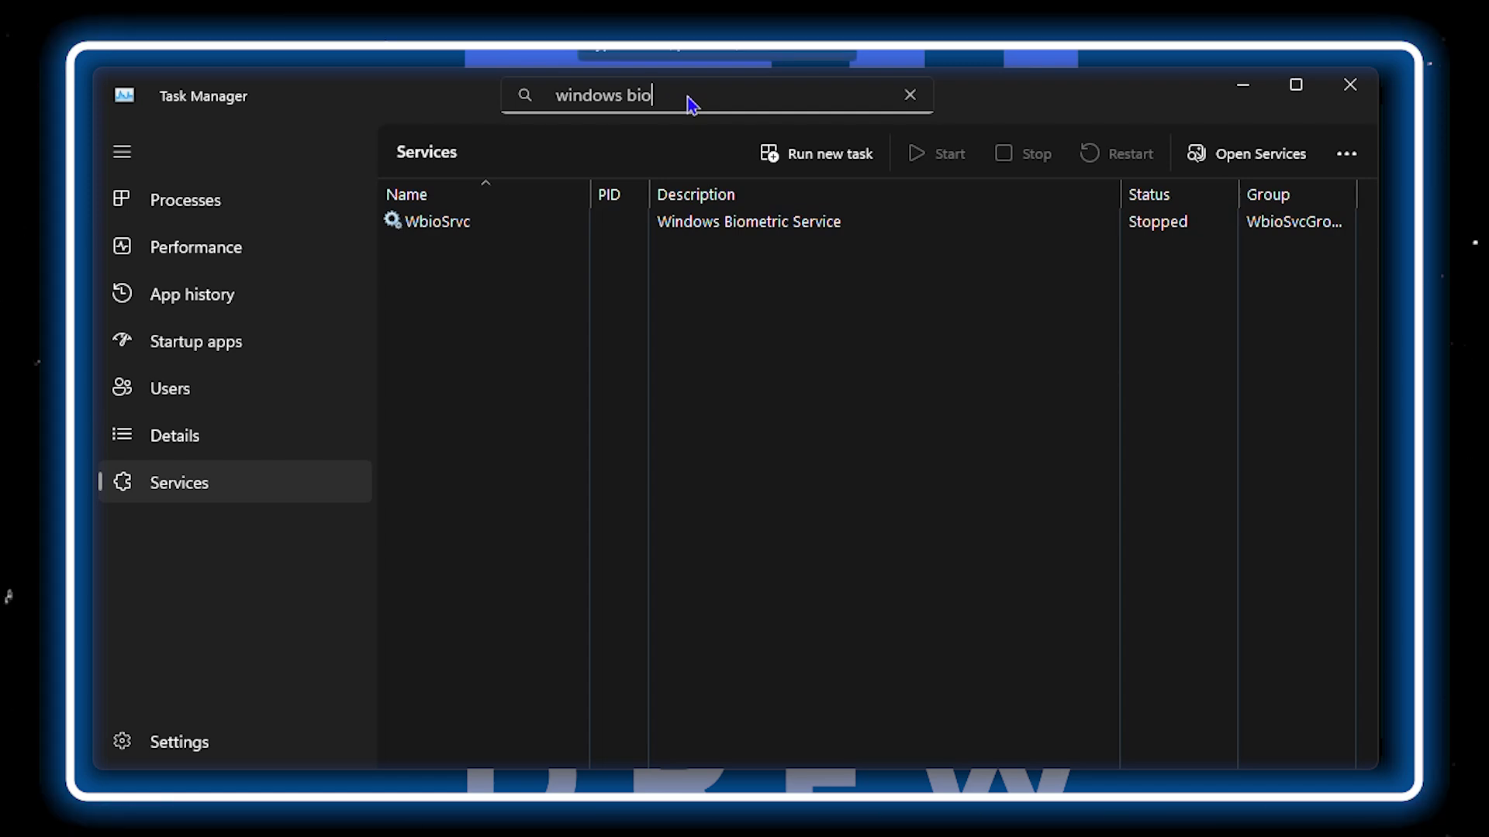
key(ctrl+a)
key(BackSpace)
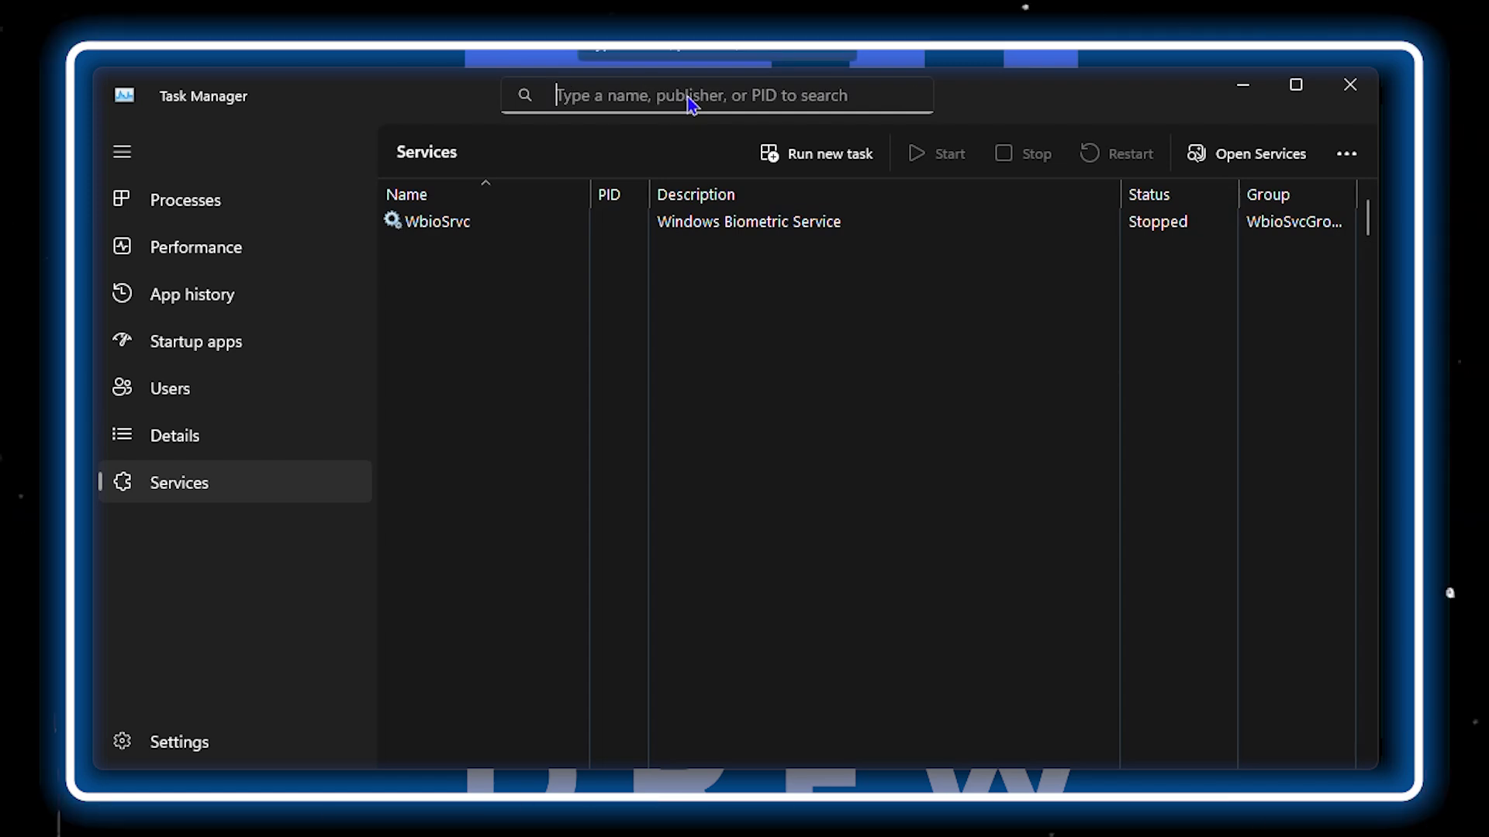
text(pri)
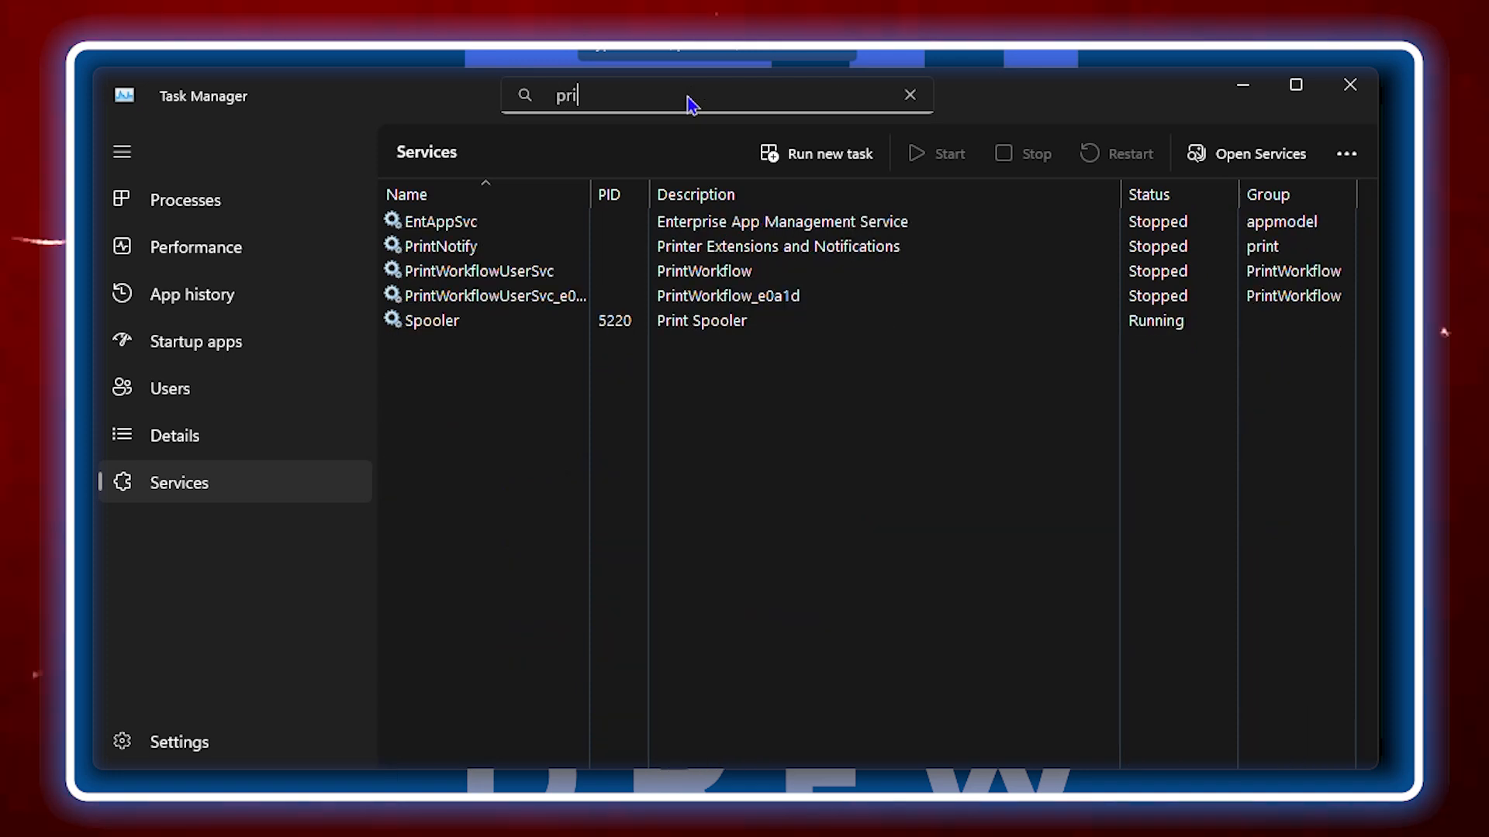
text(nt sp)
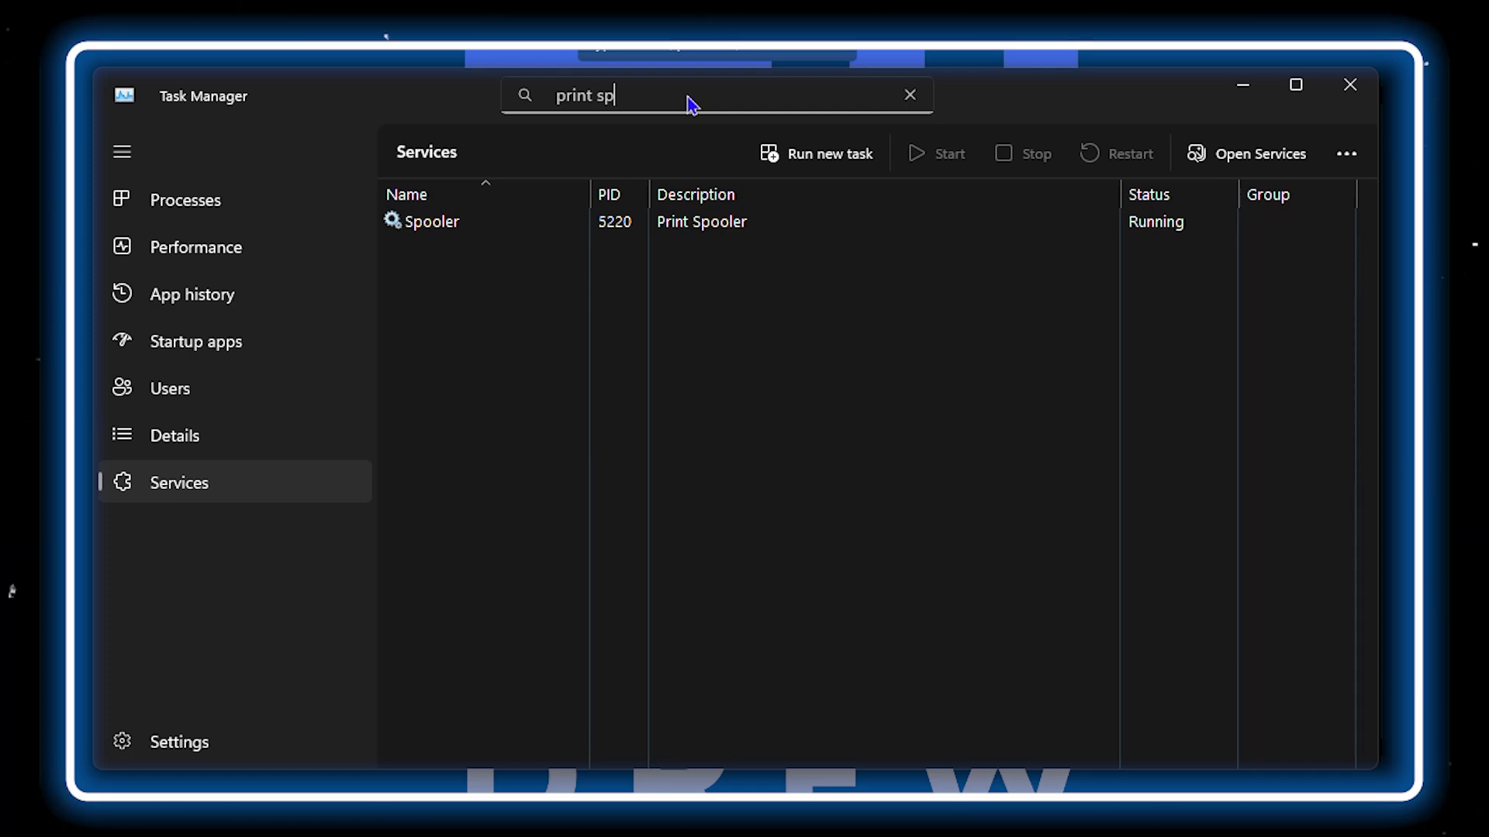
click(702, 233)
right_click(702, 228)
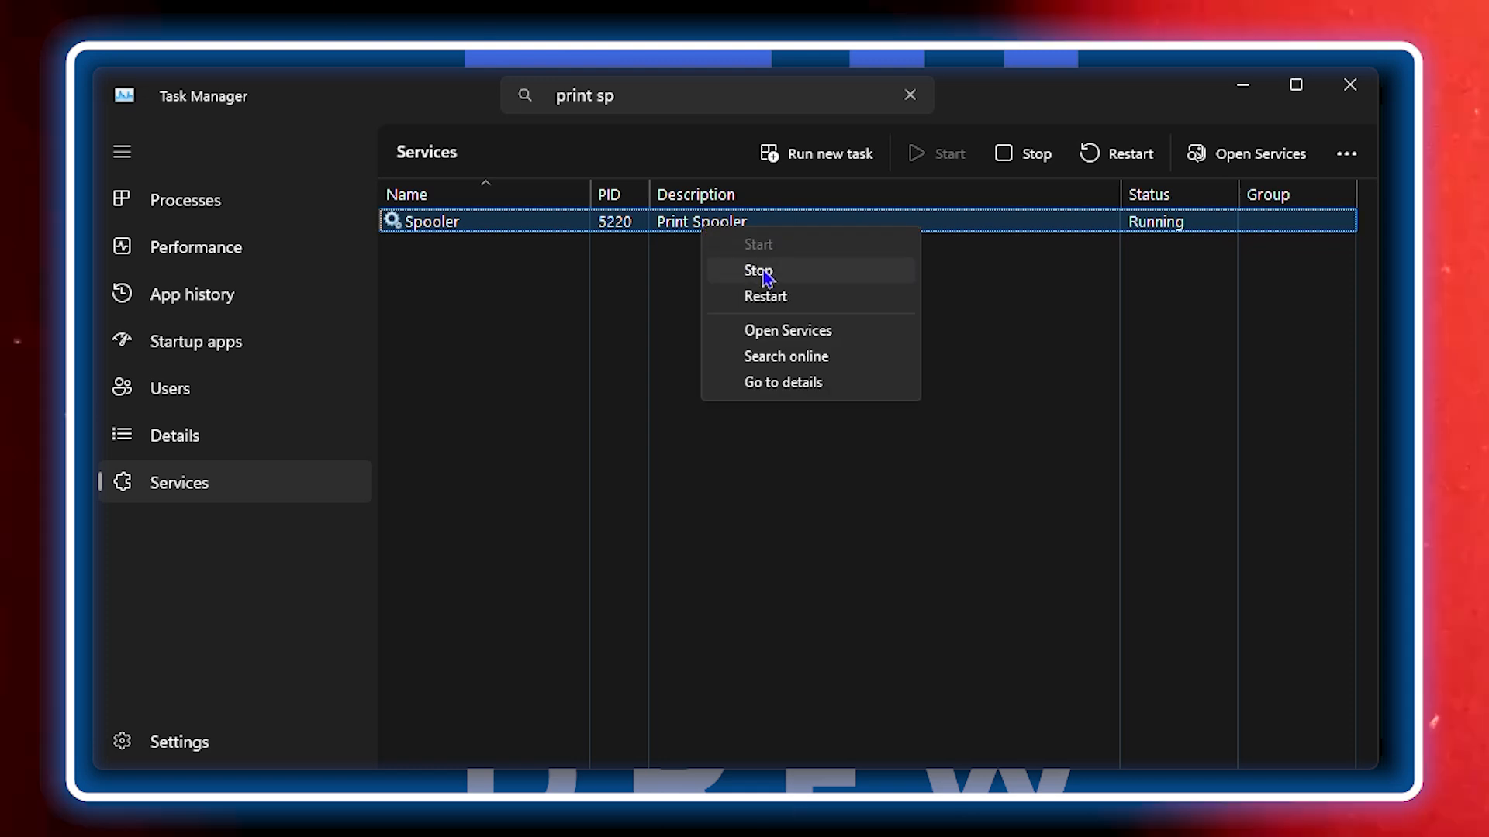
click(768, 271)
right_click(716, 224)
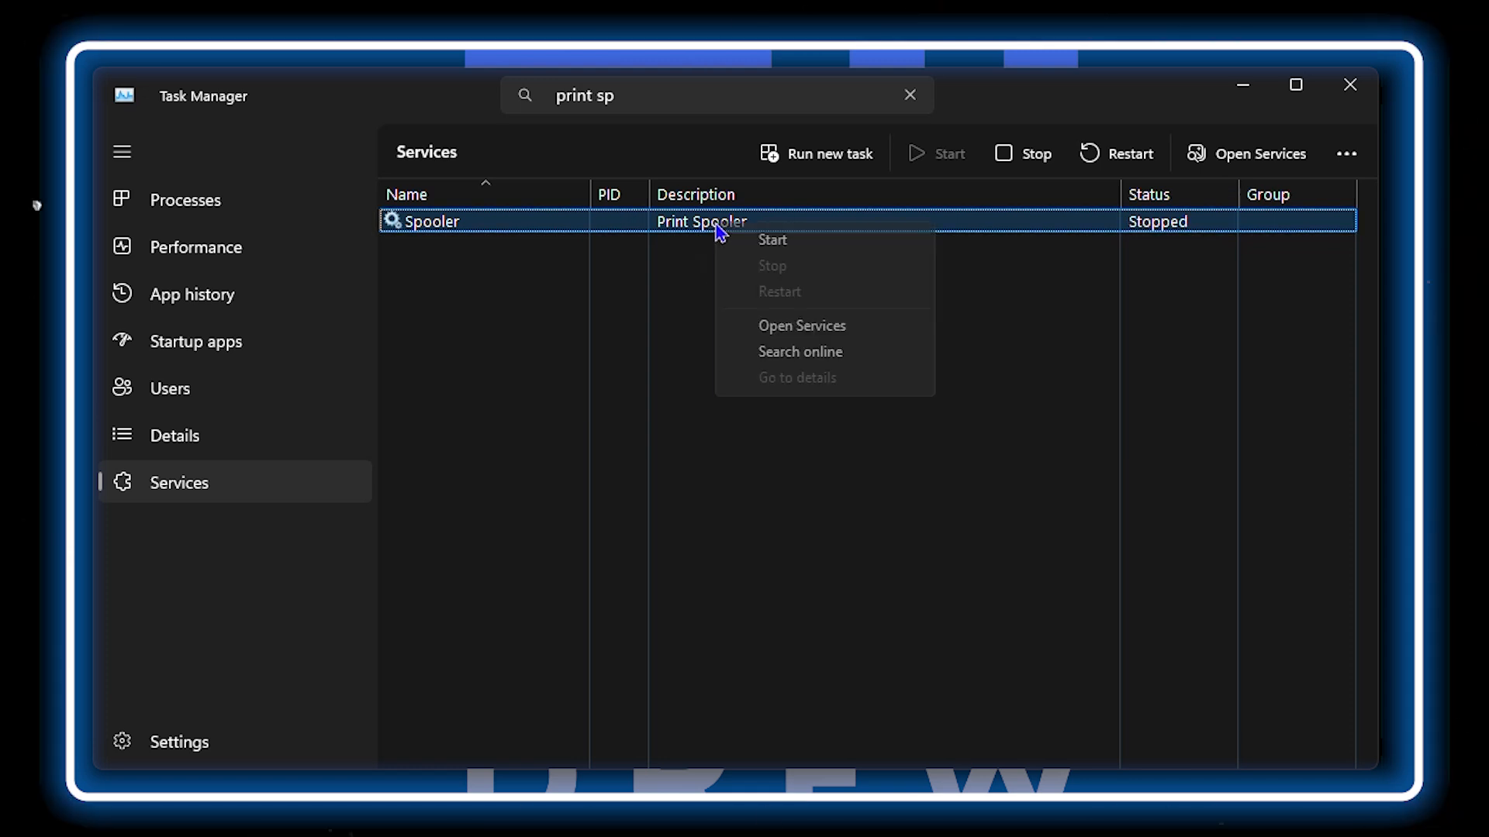
click(769, 241)
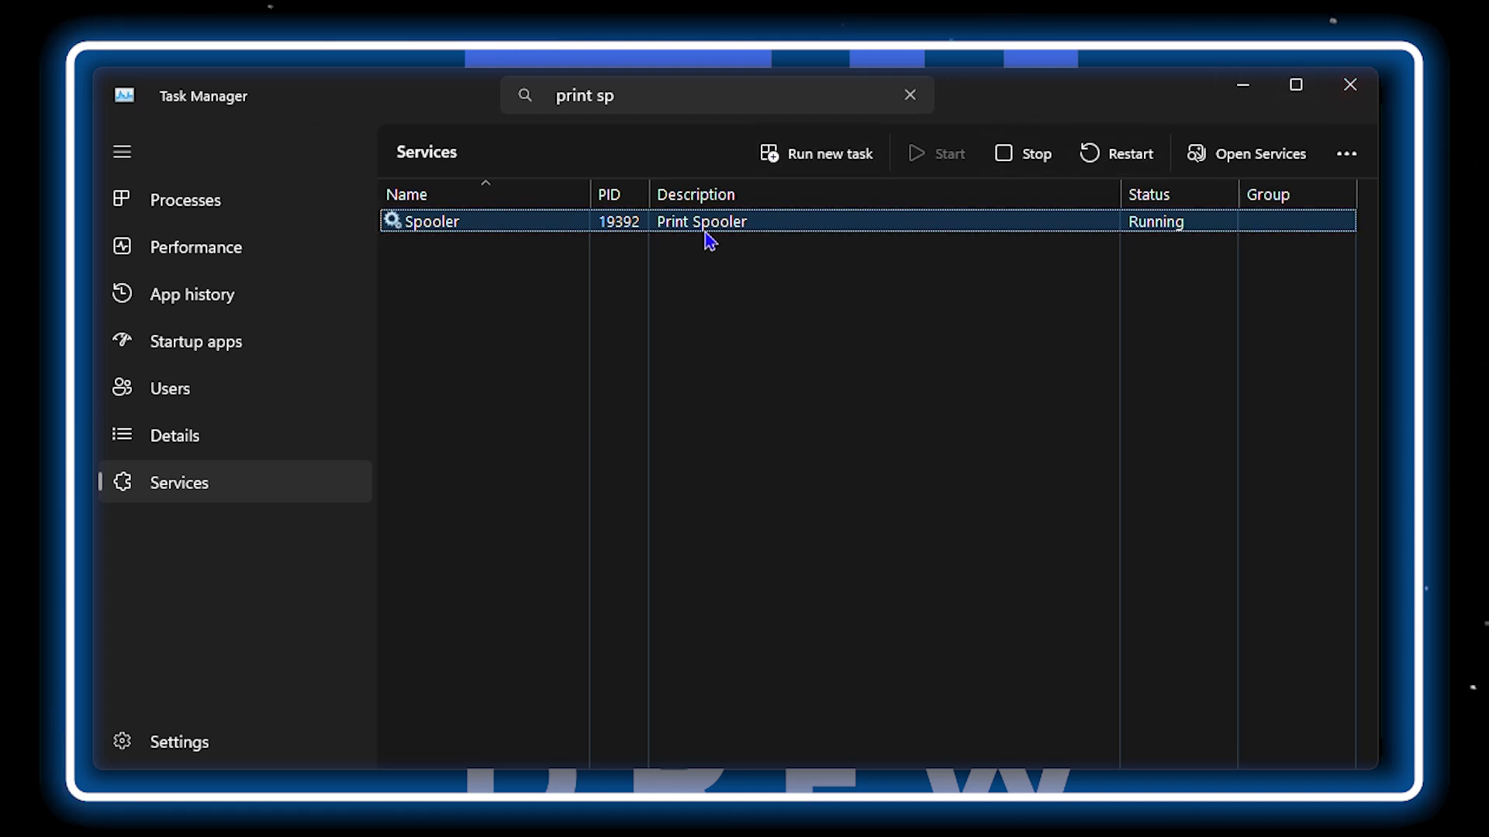
Replace the service search with "downloa" to look up the Downloaded Maps Manager service.
click(643, 94)
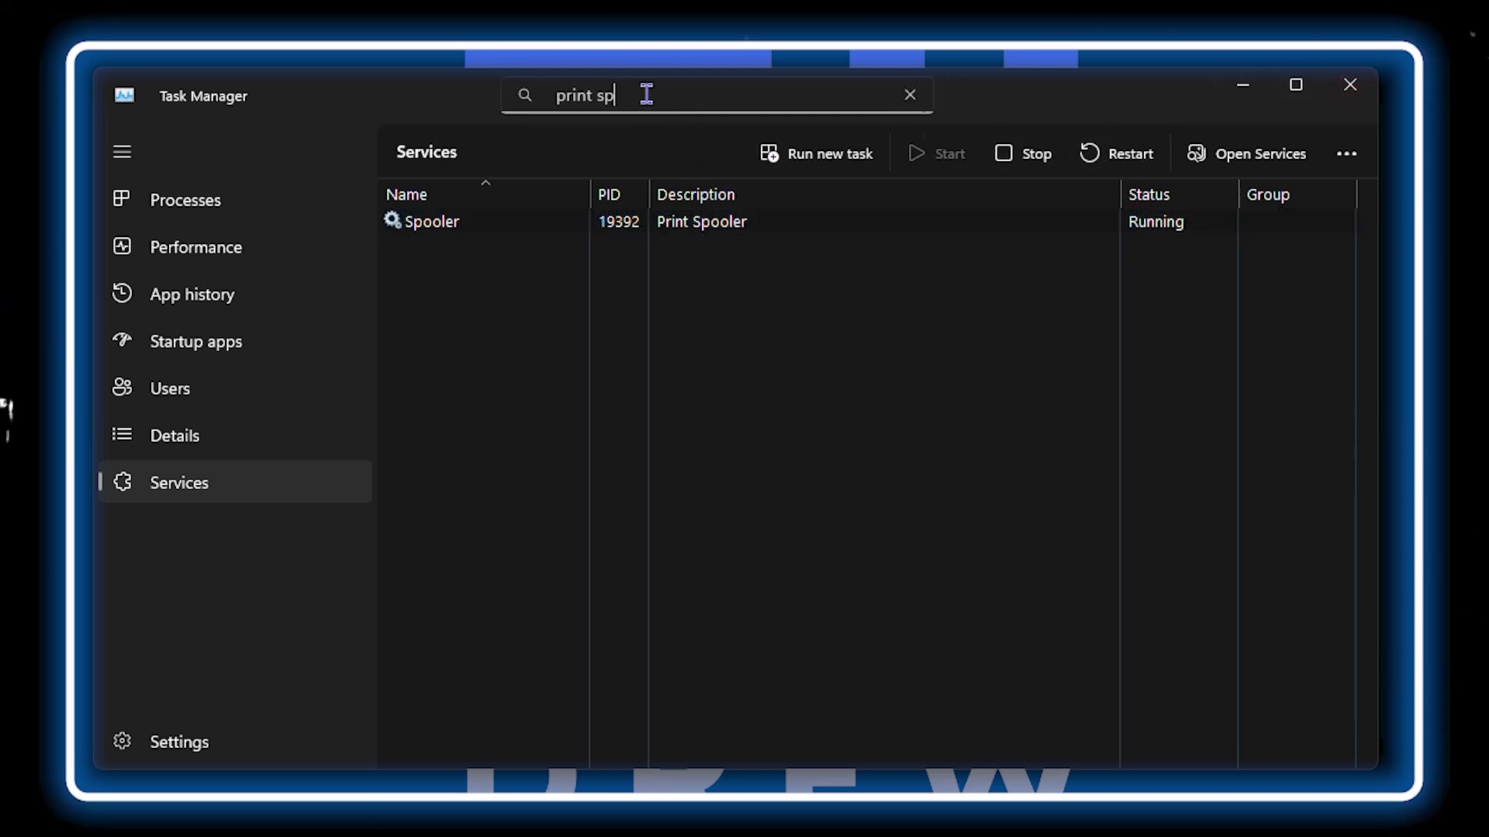
key(BackSpace)
key(BackSpace)
key(BackSpace)
key(BackSpace)
key(BackSpace)
key(BackSpace)
key(BackSpace)
key(BackSpace)
text(downloa)
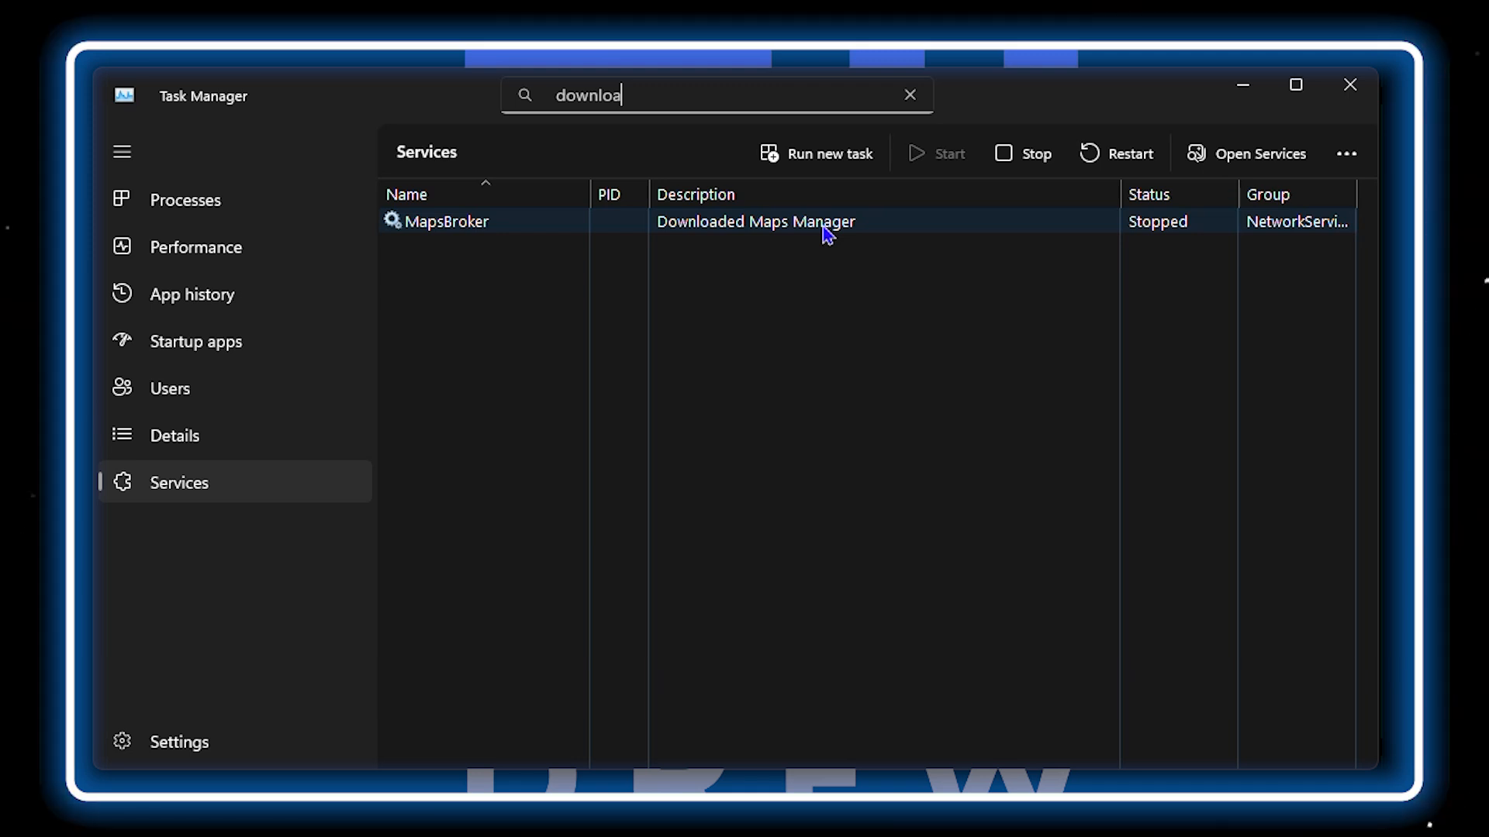
Search the services for "remote des" and select the Remote Desktop Services entry.
key(BackSpace)
key(BackSpace)
key(BackSpace)
key(BackSpace)
key(BackSpace)
key(BackSpace)
key(BackSpace)
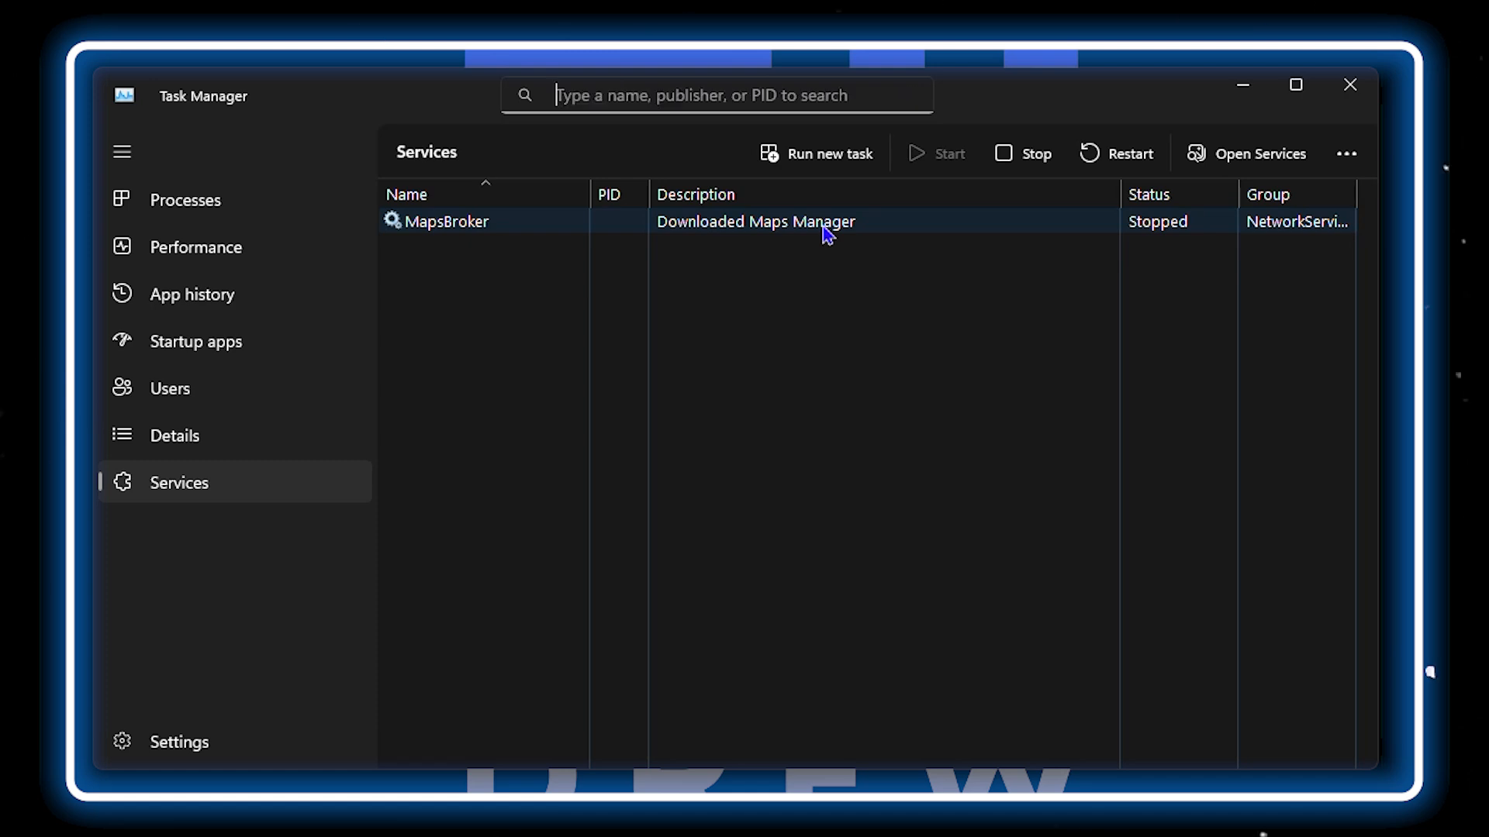
text(rem)
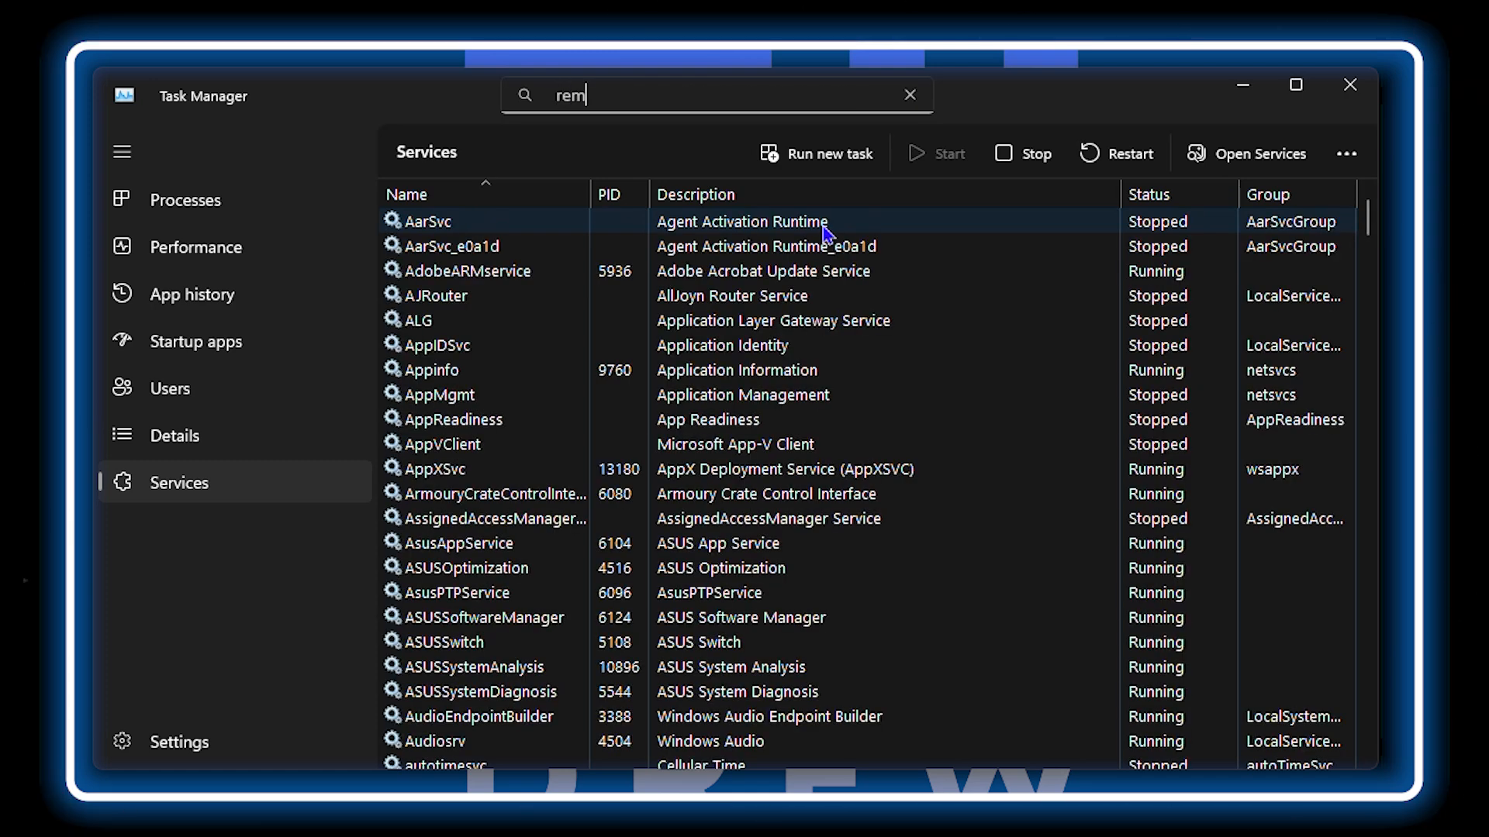
text(ote des)
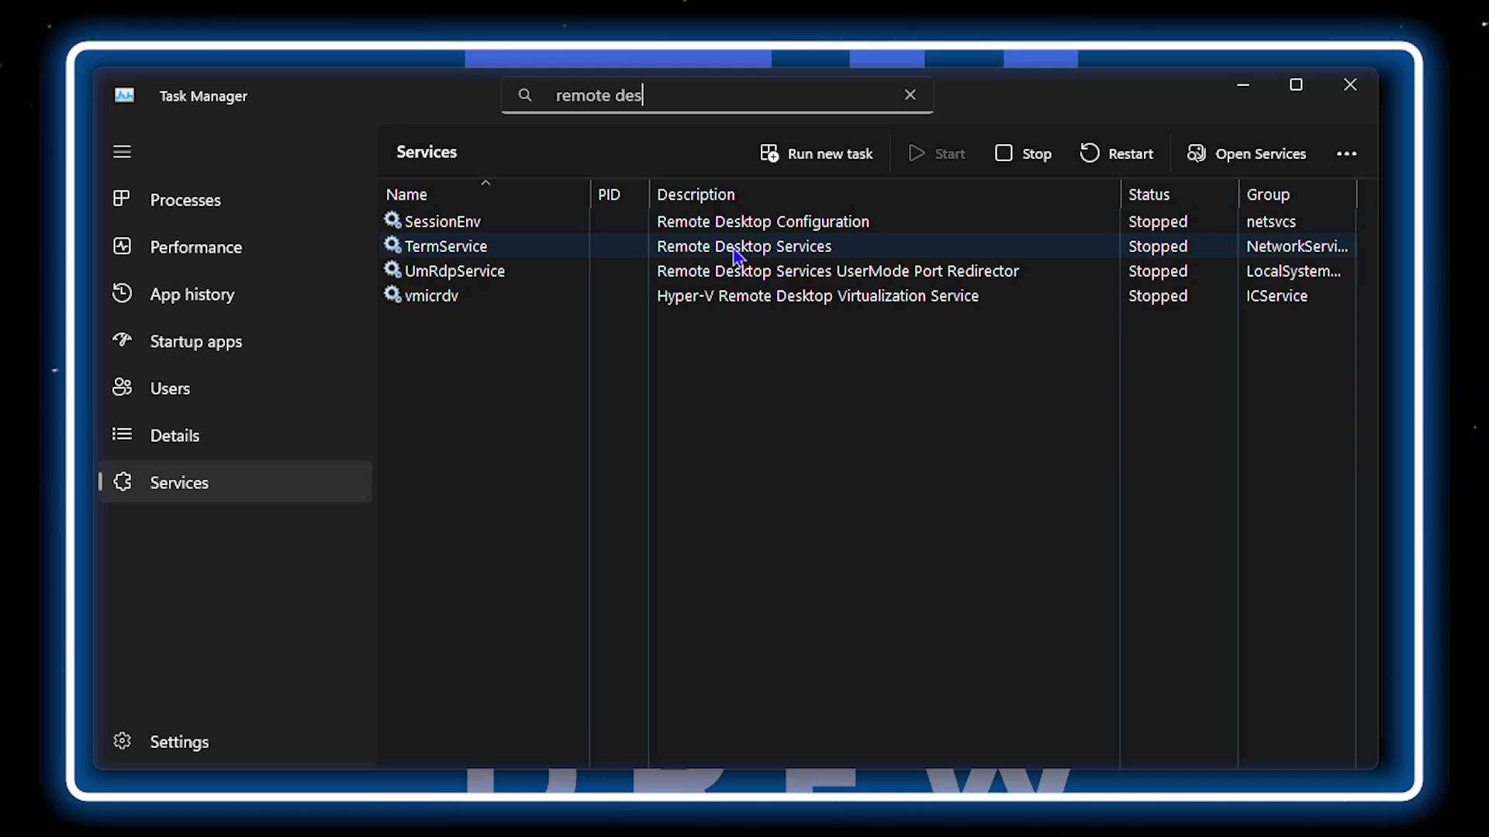
click(736, 254)
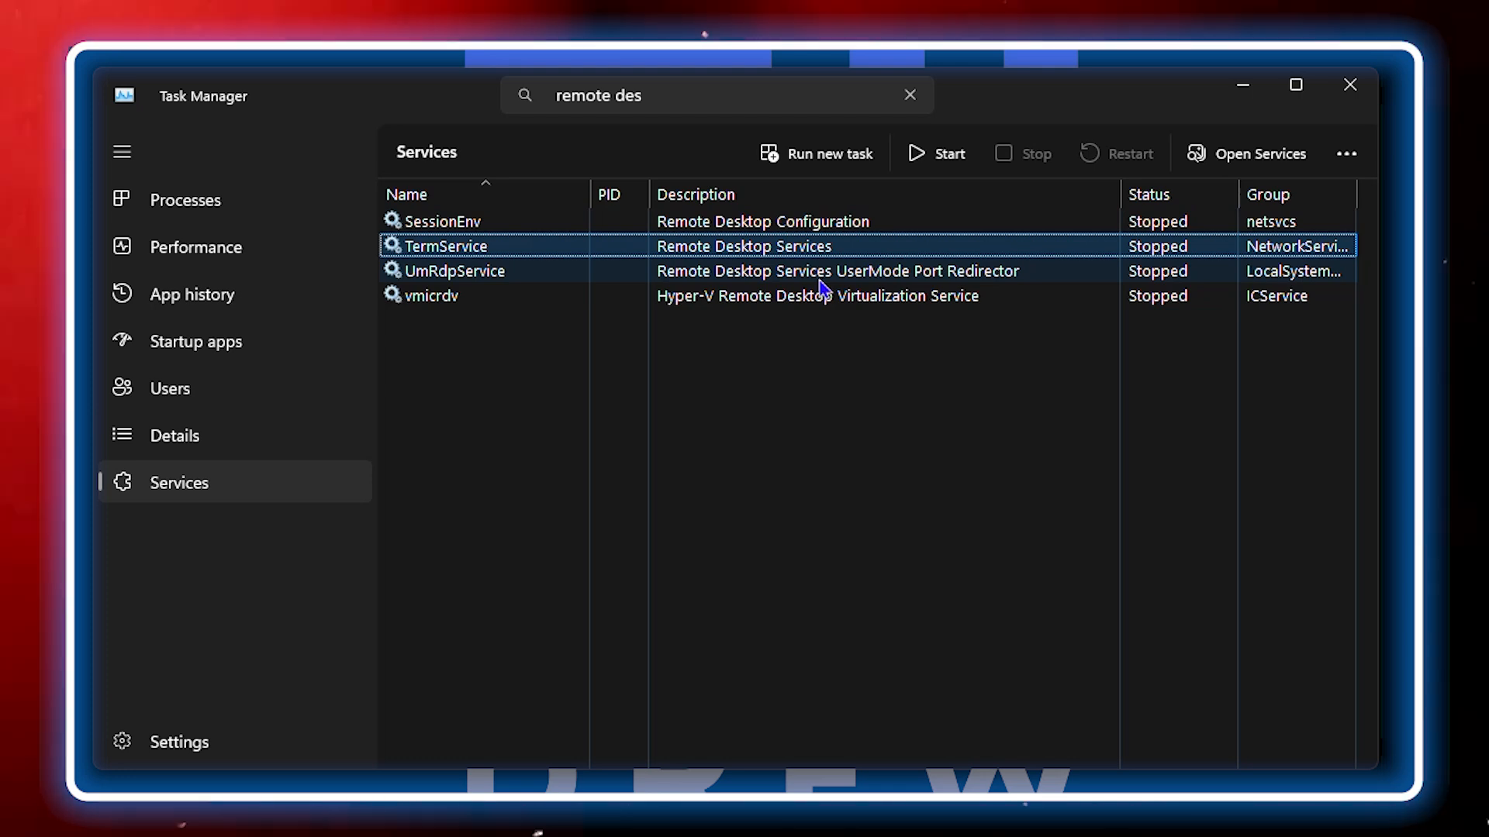
Search the services for "windows ins" and select the Windows Insider Service.
click(683, 100)
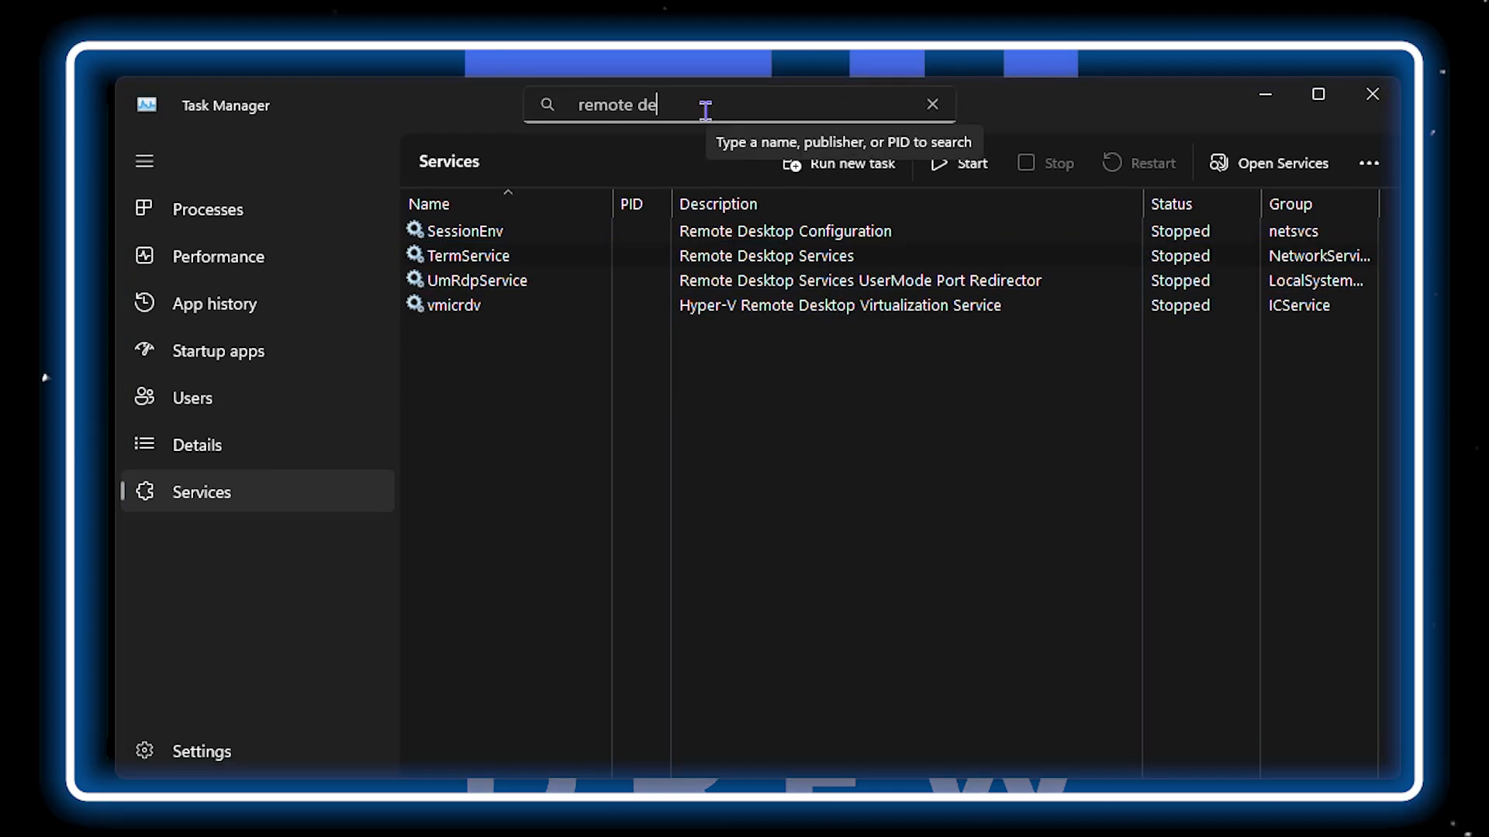
key(ctrl+a)
key(BackSpace)
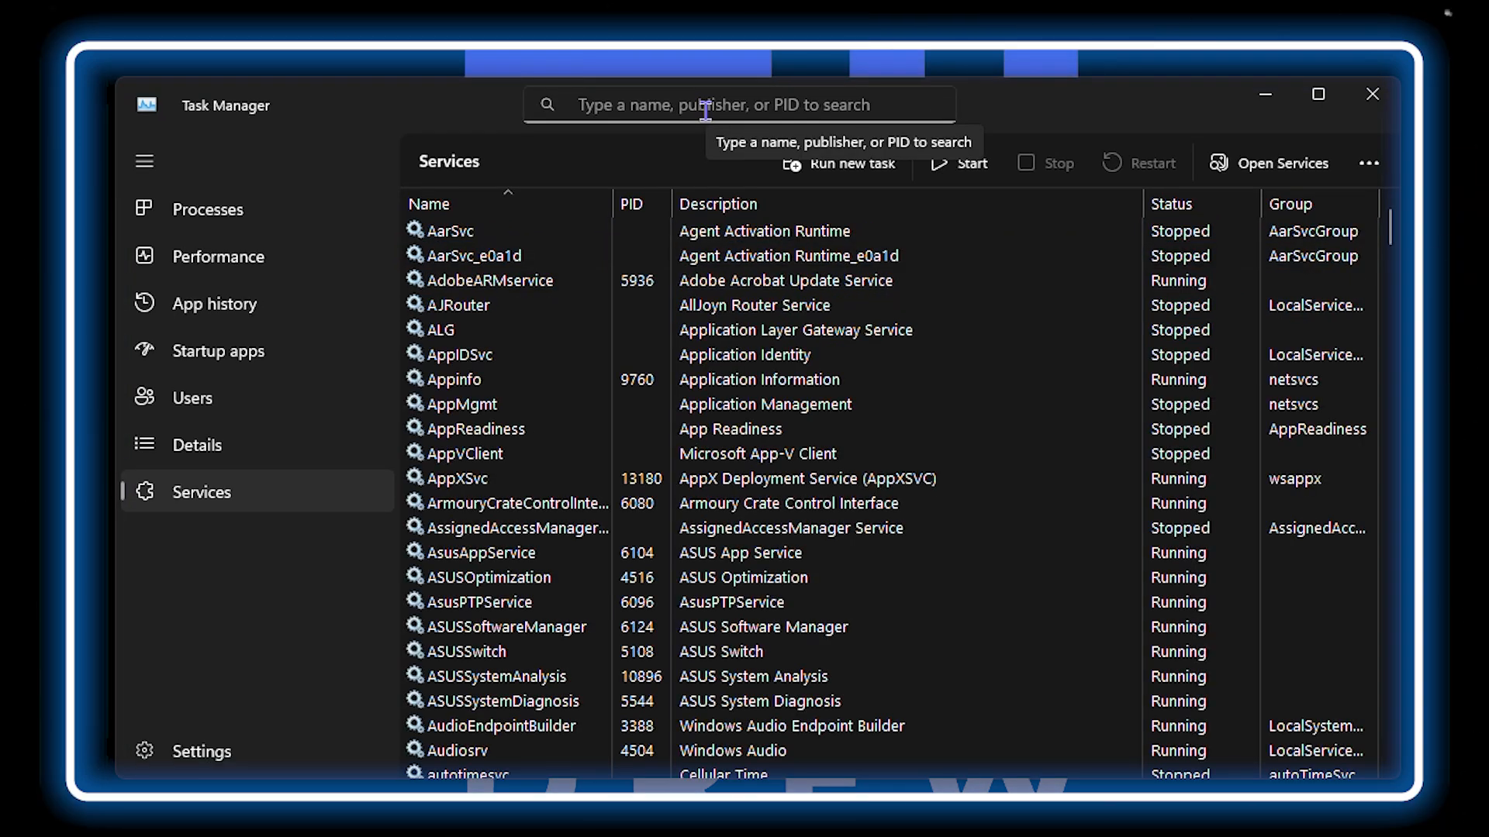
text(windows ins)
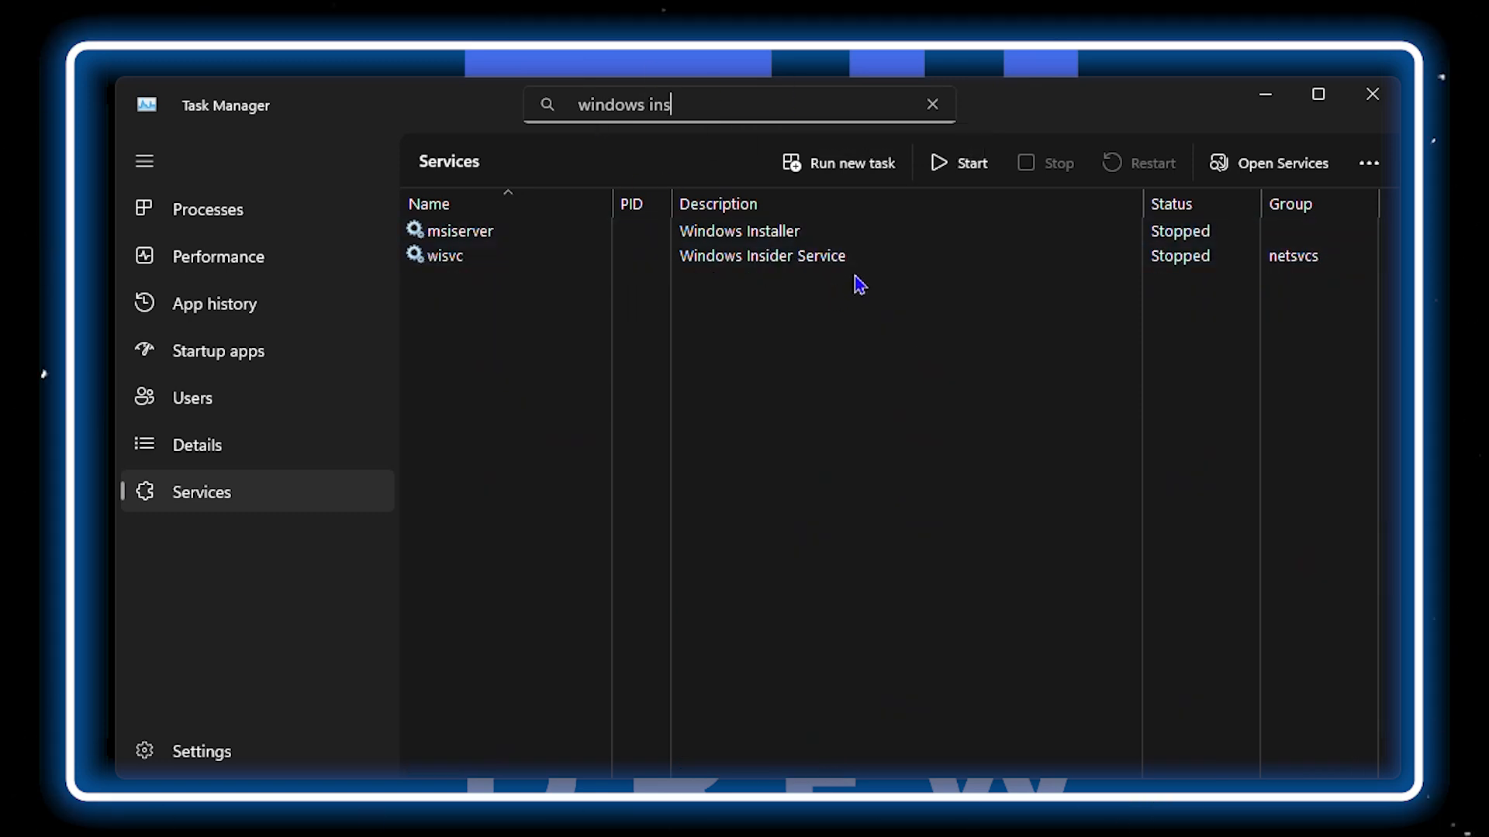
click(773, 268)
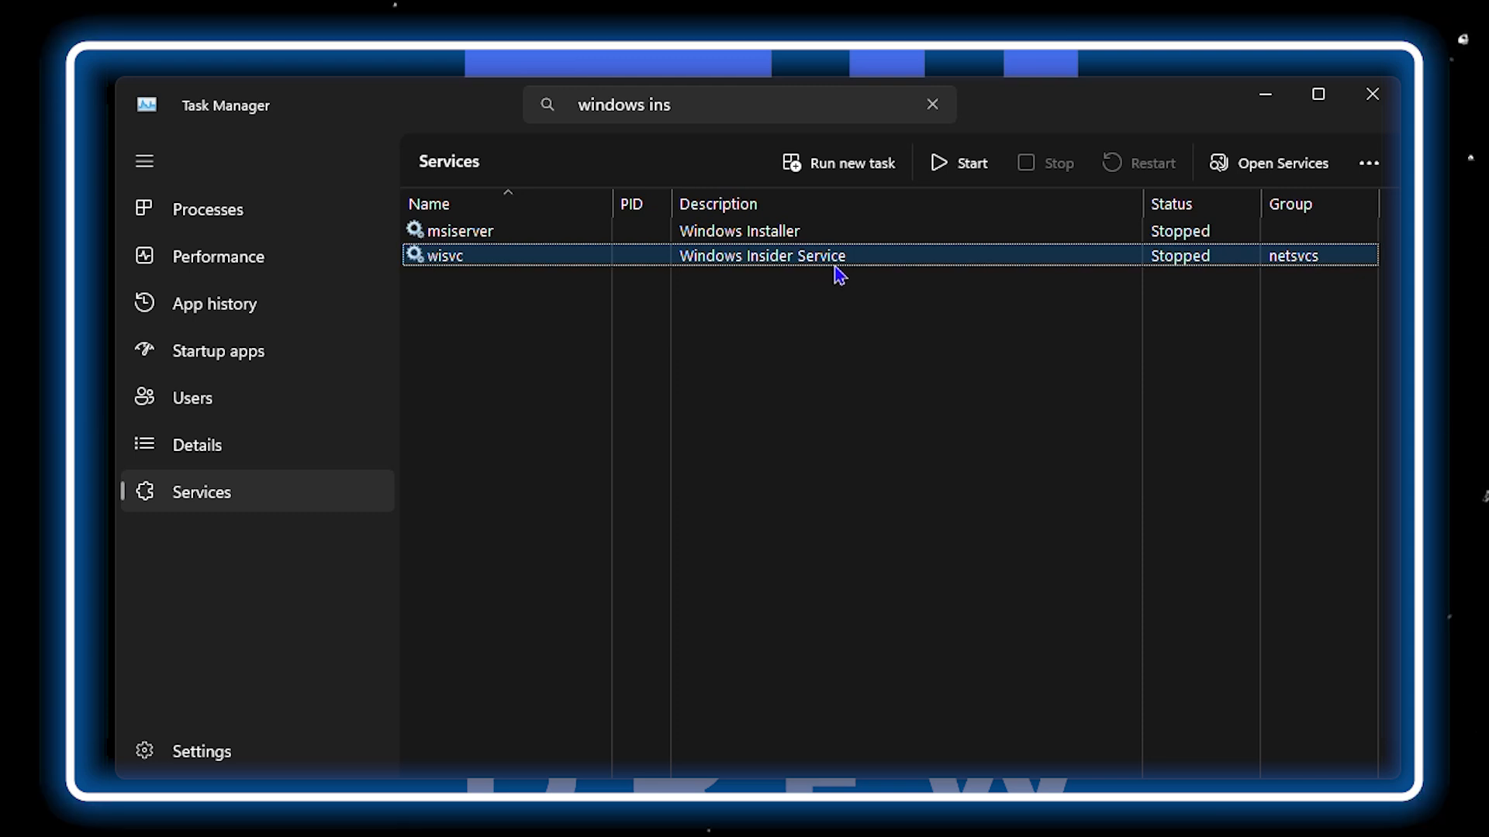
Search the services for "windows mobile" and select the Windows Mobile Hotspot Service.
click(681, 114)
drag(693, 106, 521, 130)
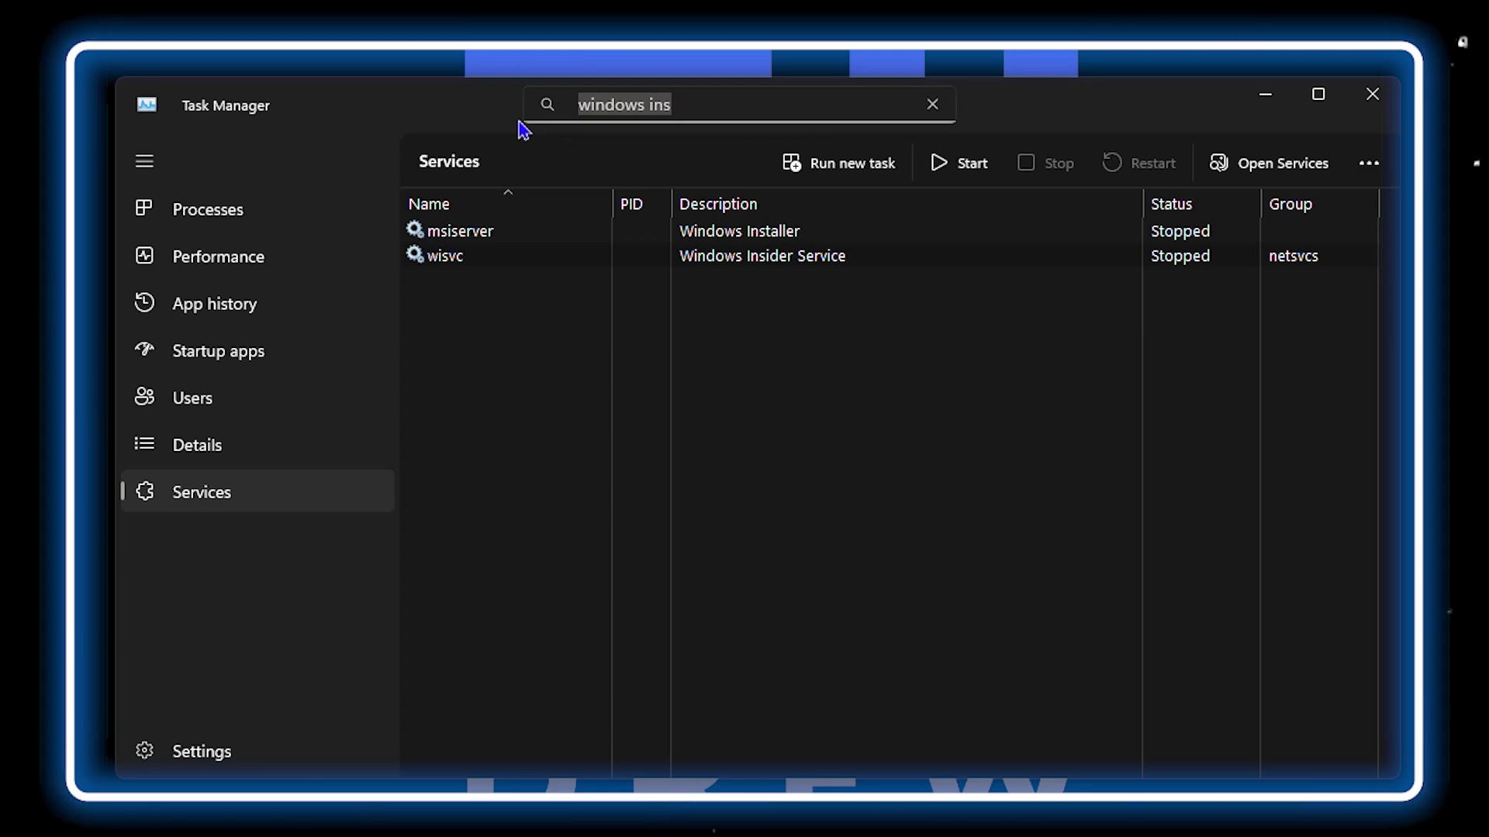
text(windows mov)
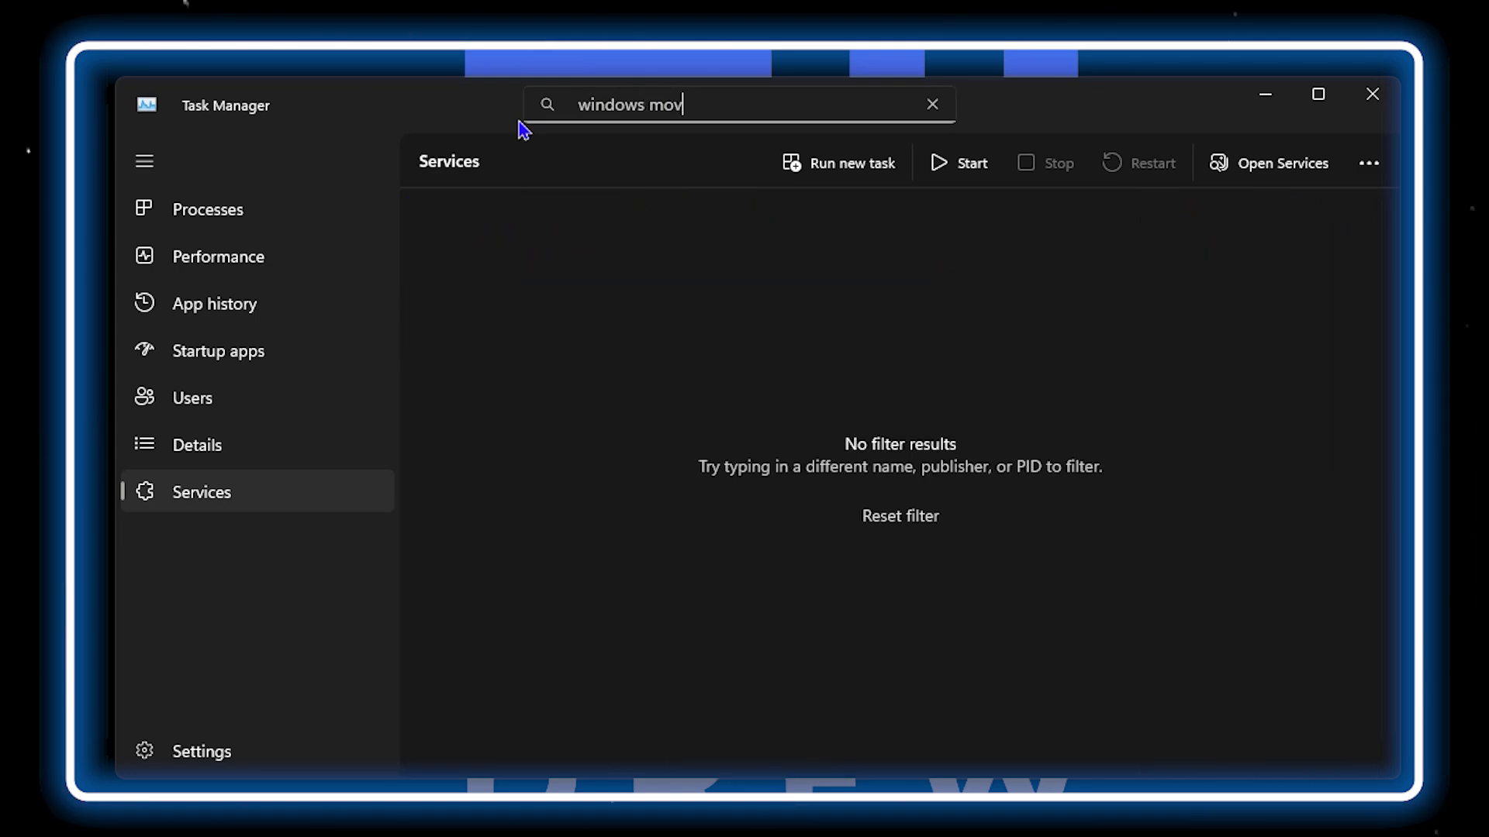
key(BackSpace)
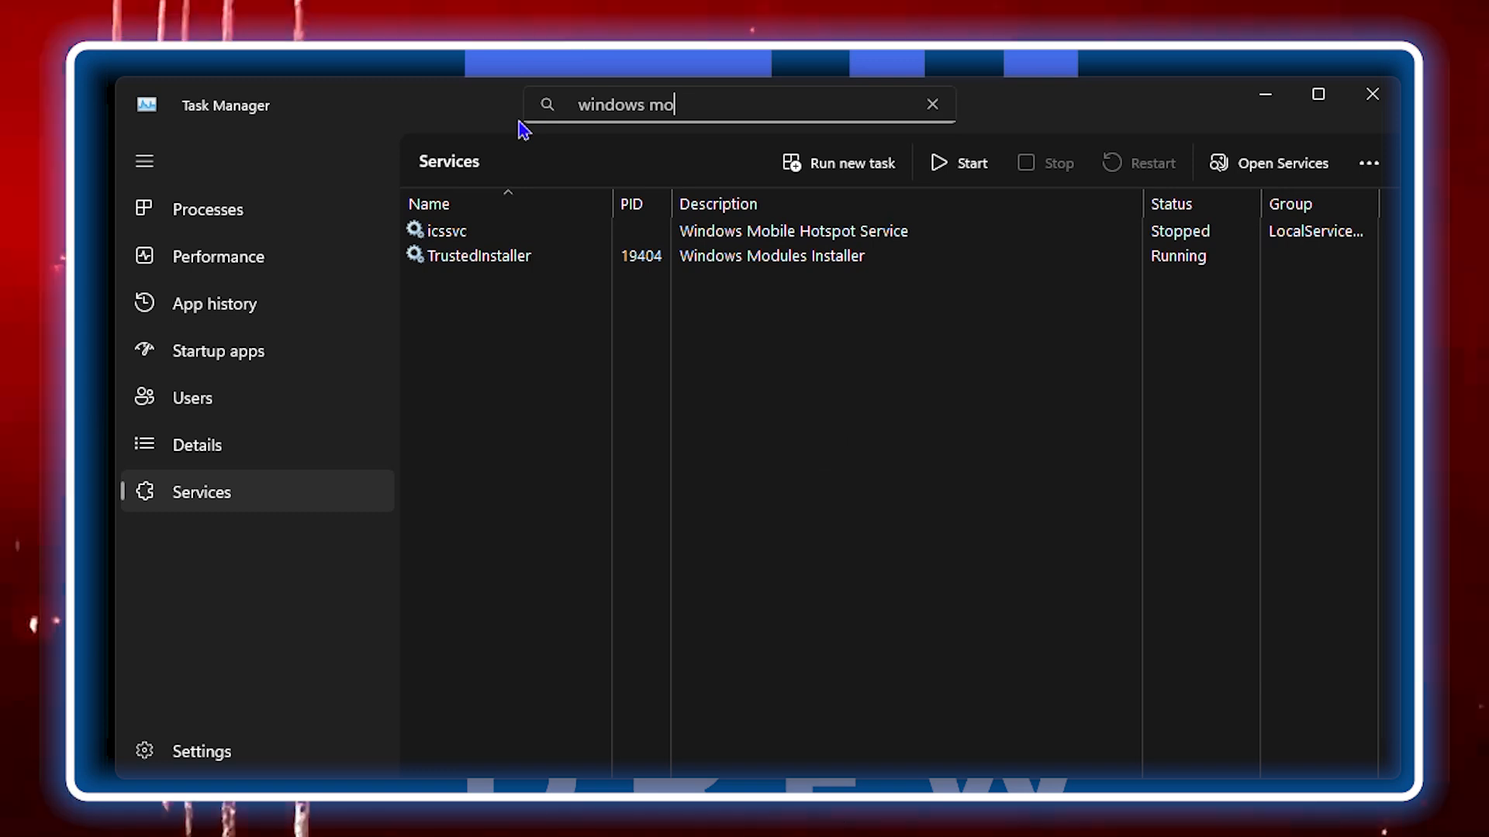
text(bile)
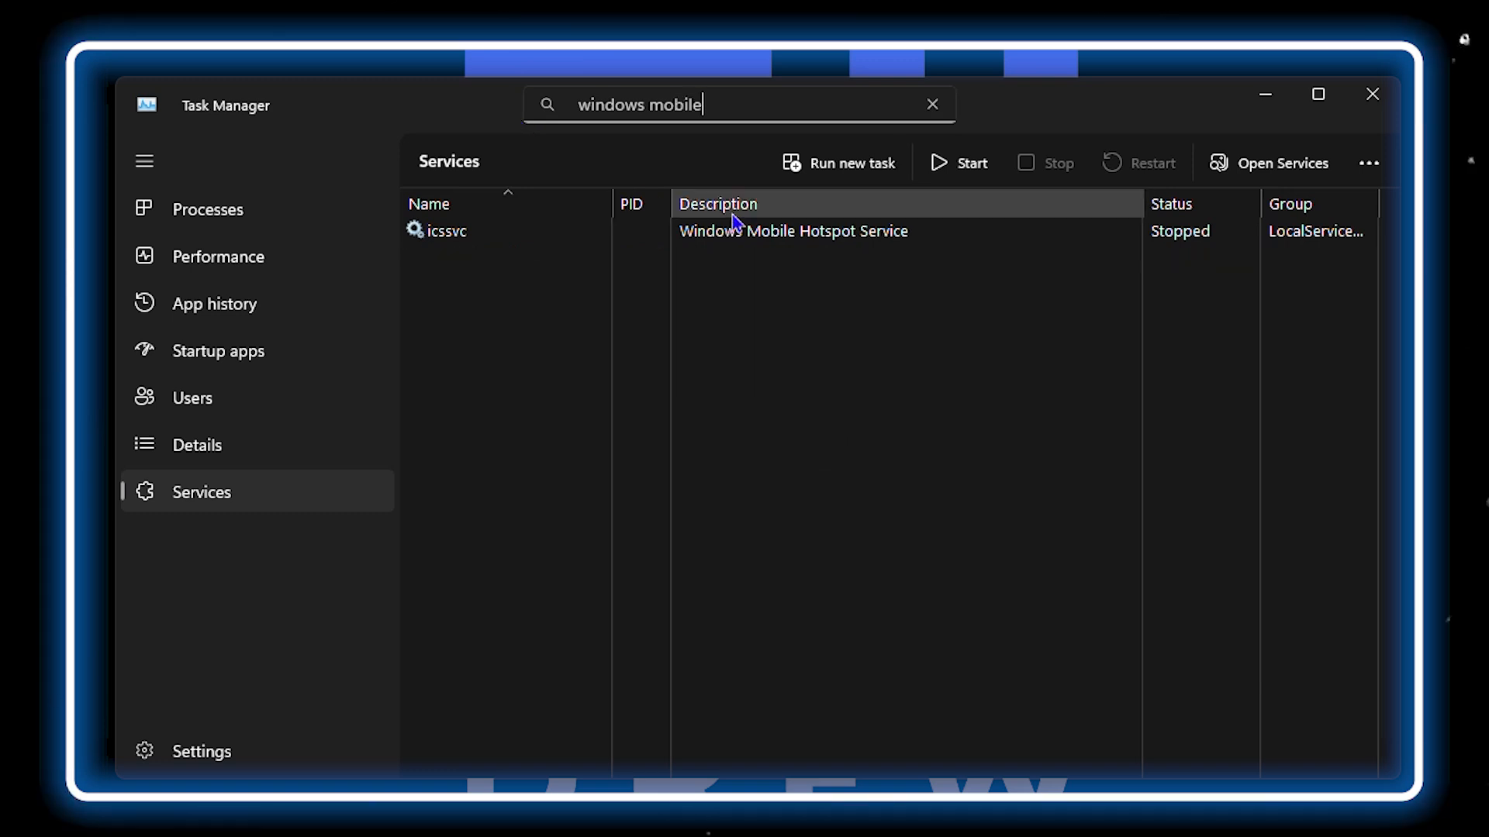
click(834, 237)
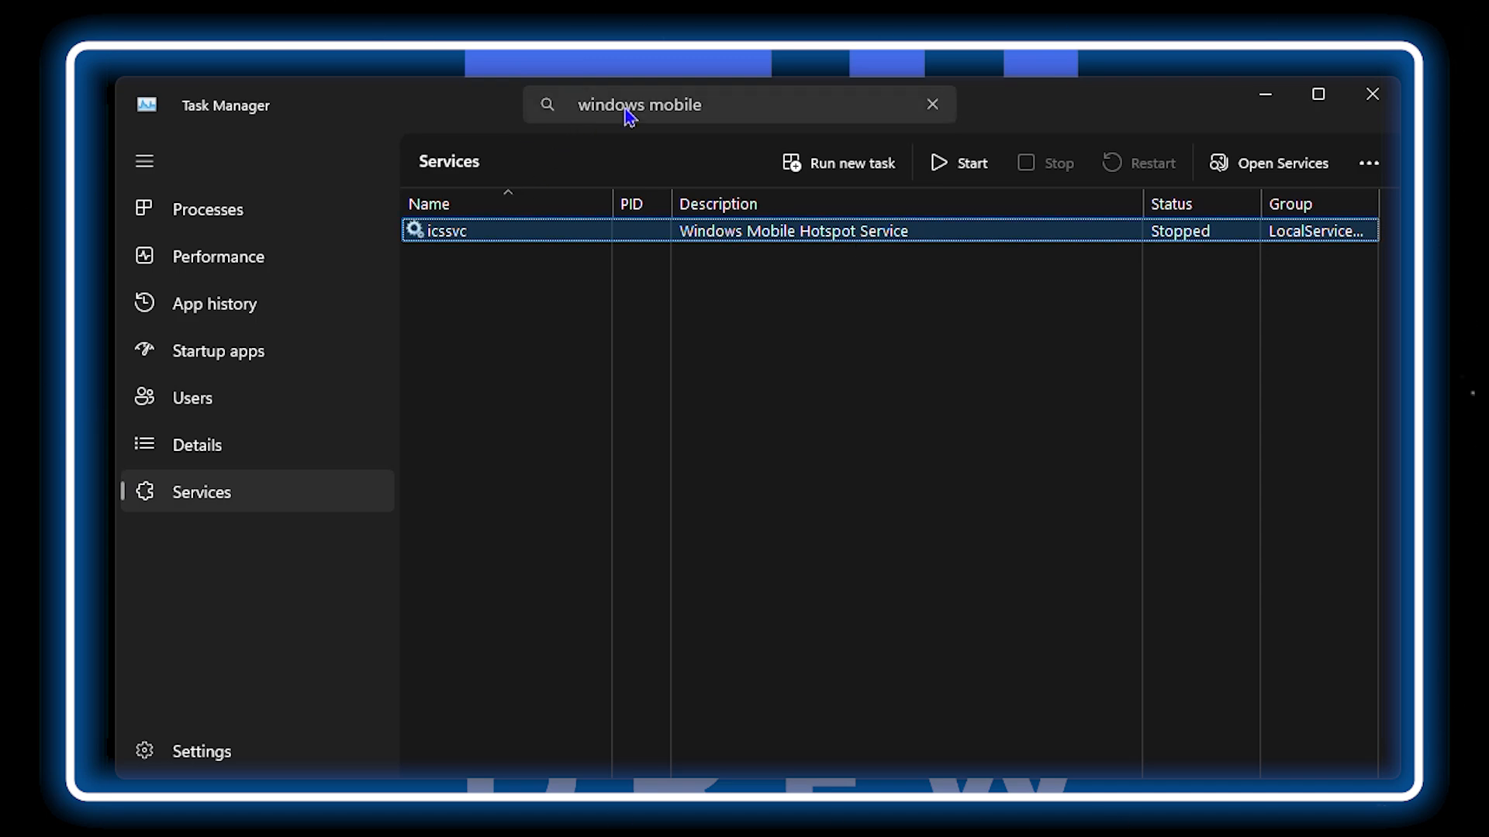
Find the Connected User Experiences and Telemetry service by searching for "connect", then stop it.
click(718, 101)
drag(718, 100, 527, 103)
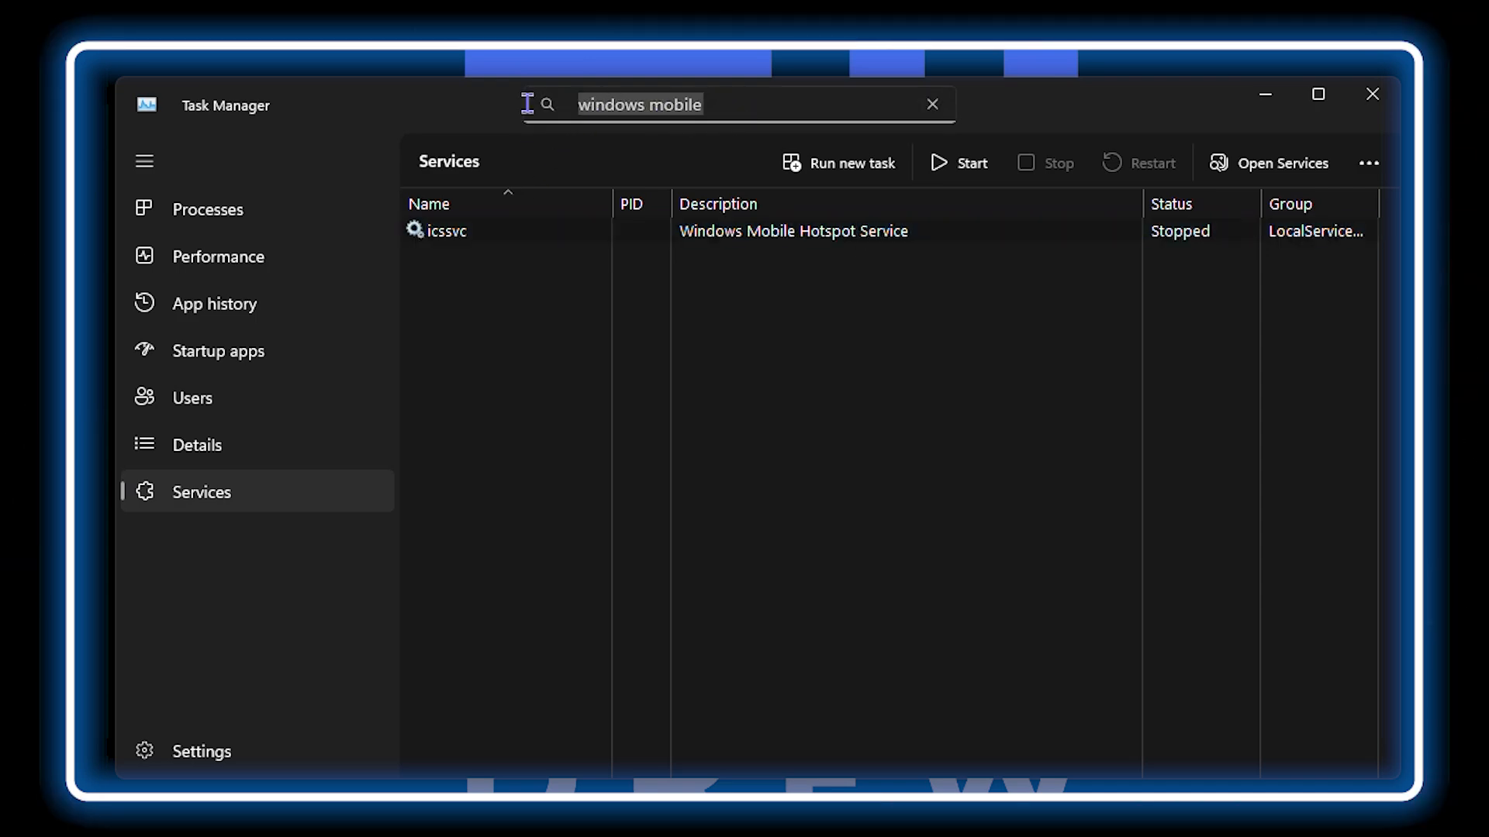
text(connec)
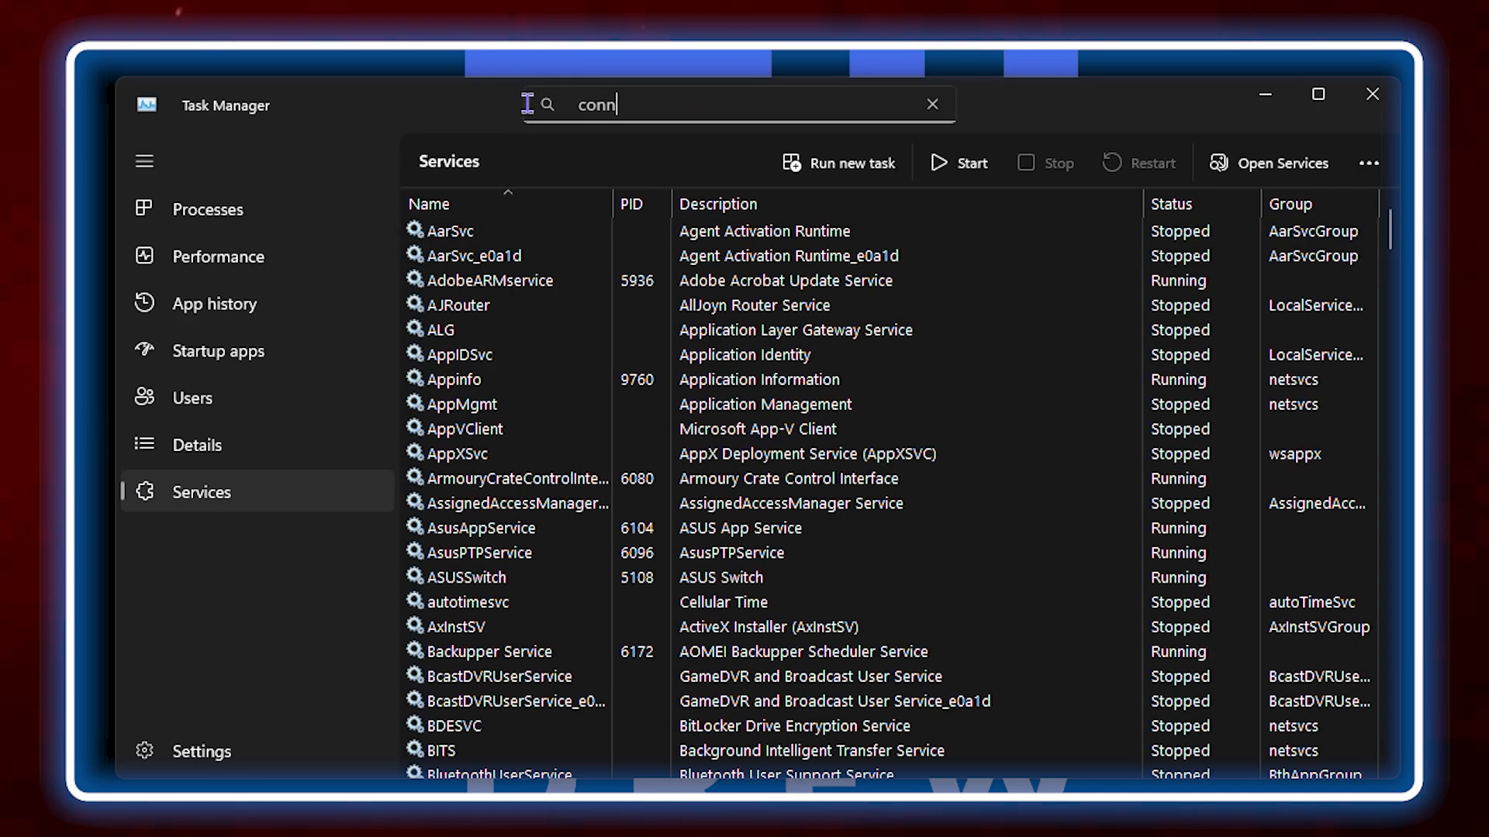
text(t)
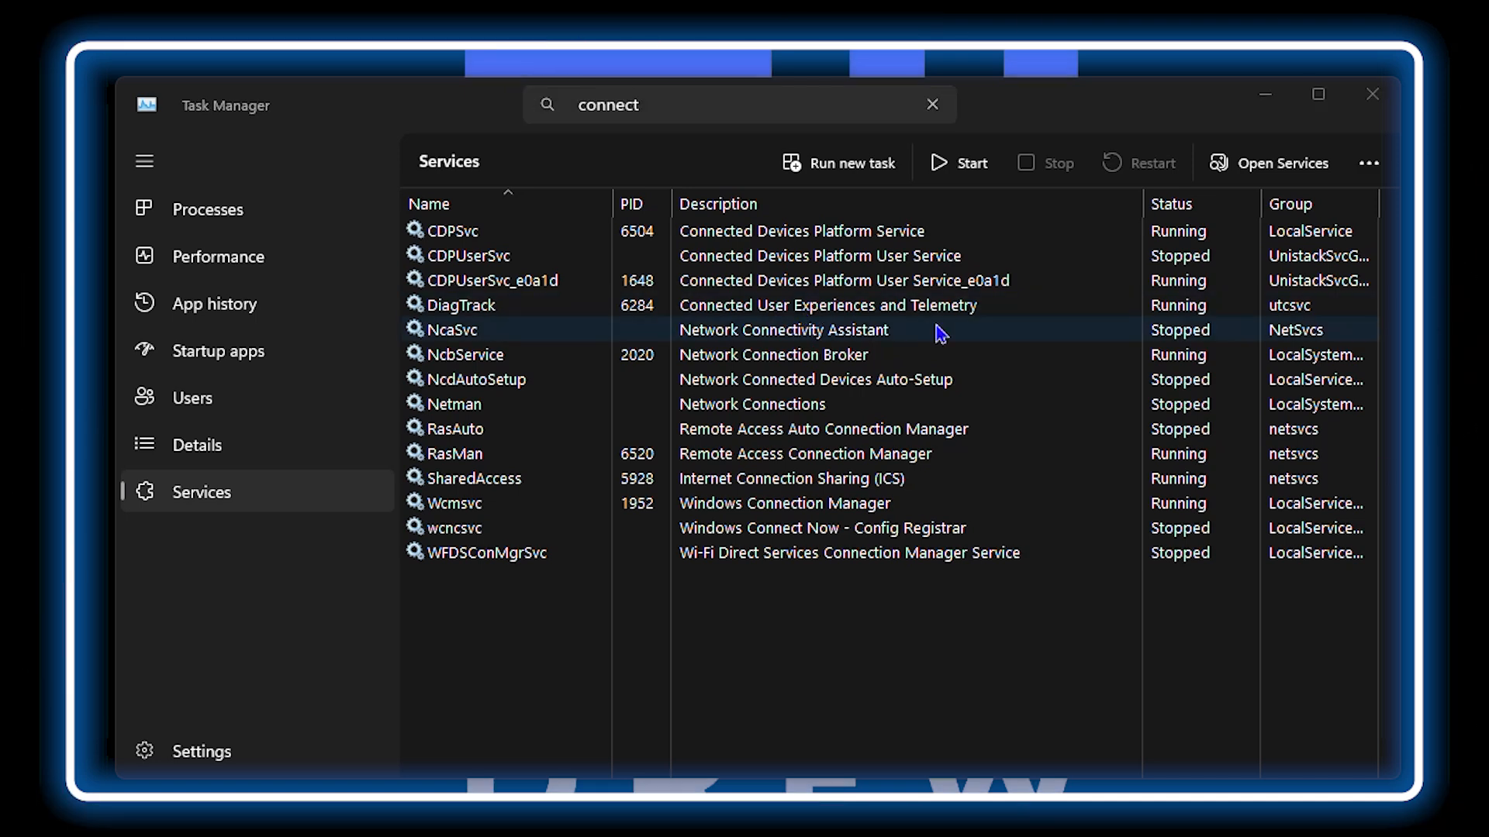
click(895, 310)
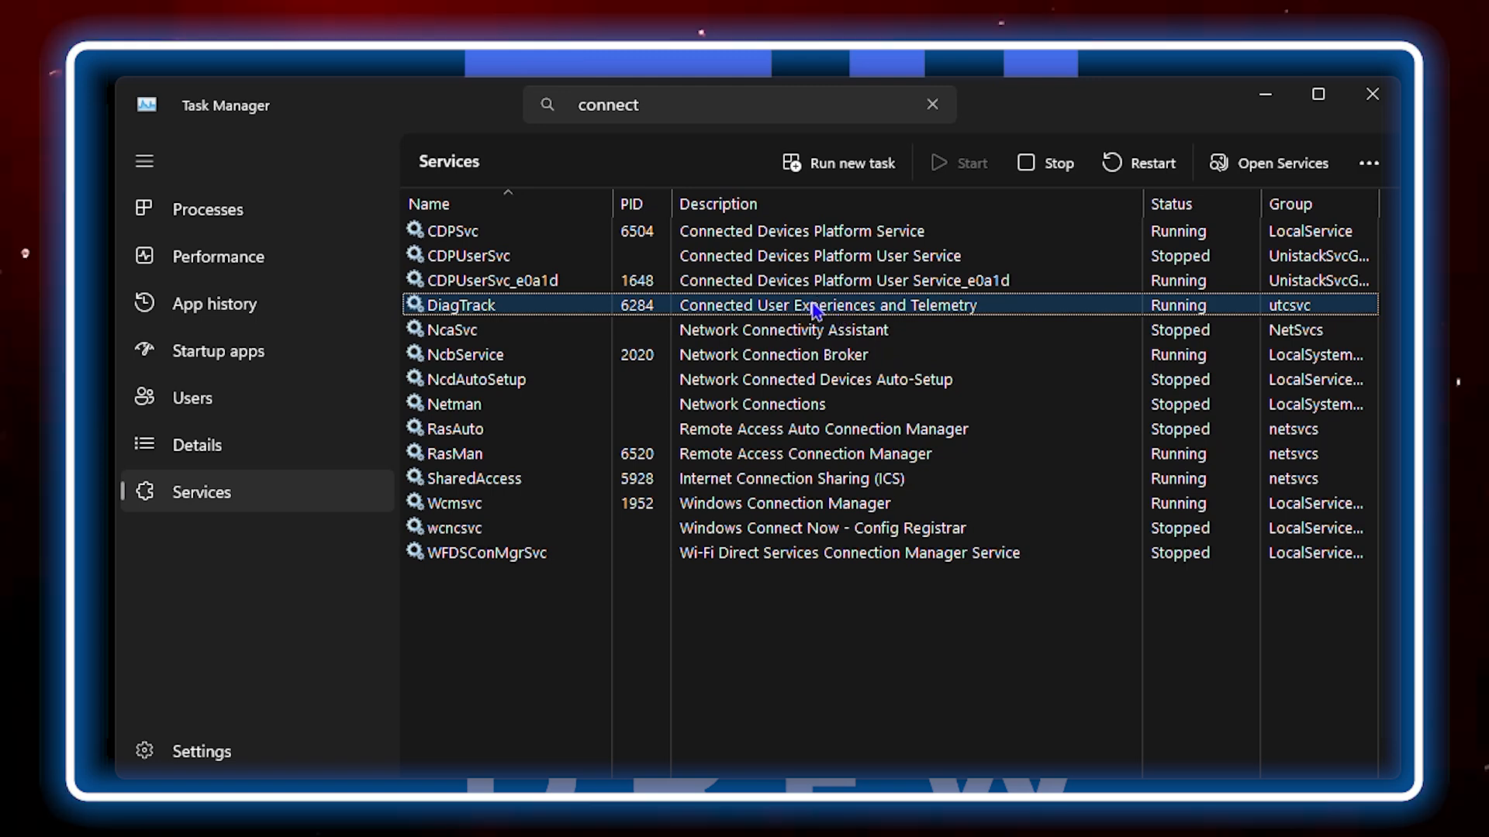
right_click(817, 309)
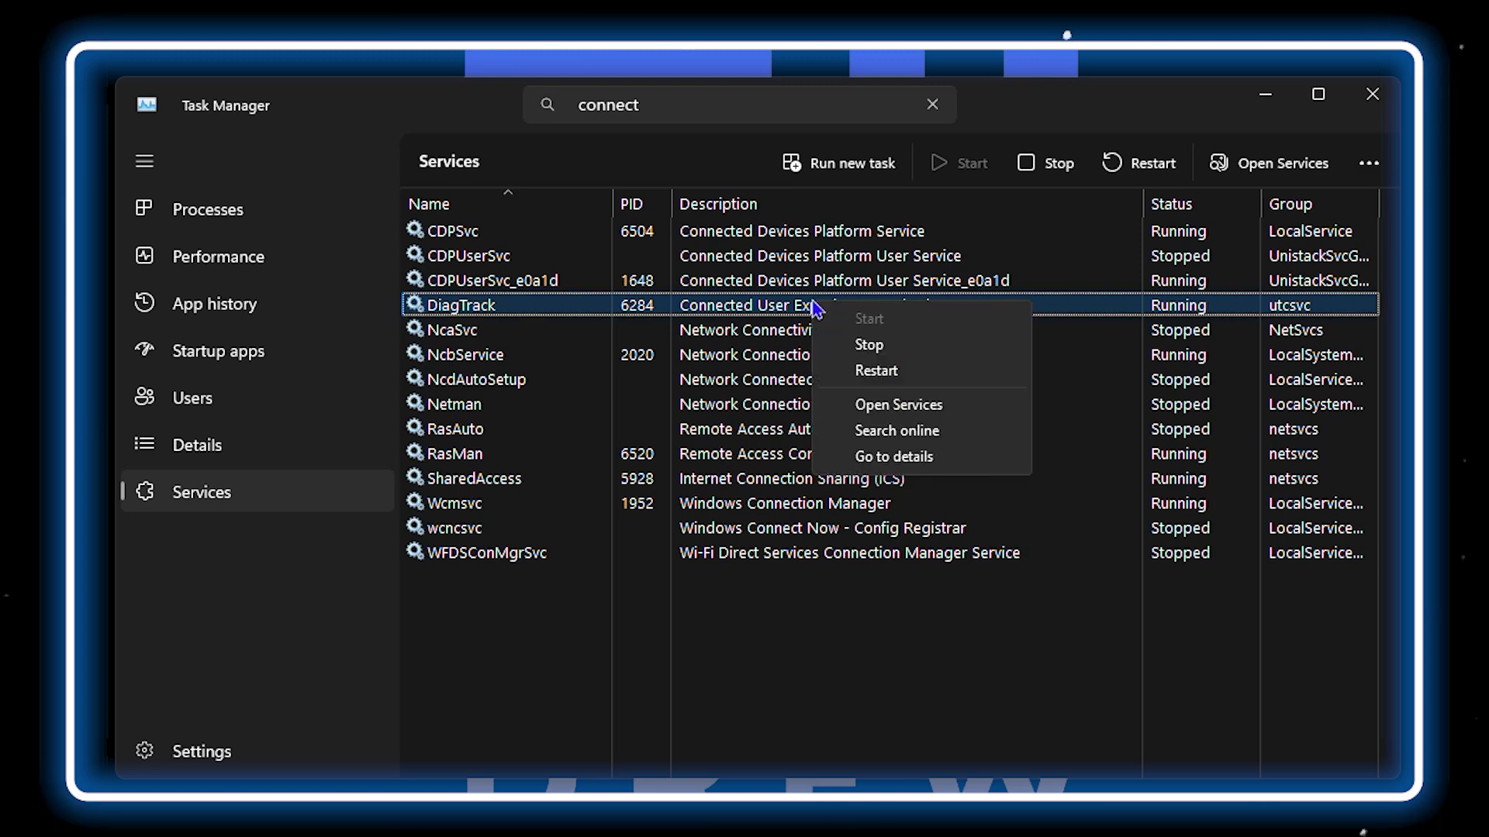
click(881, 346)
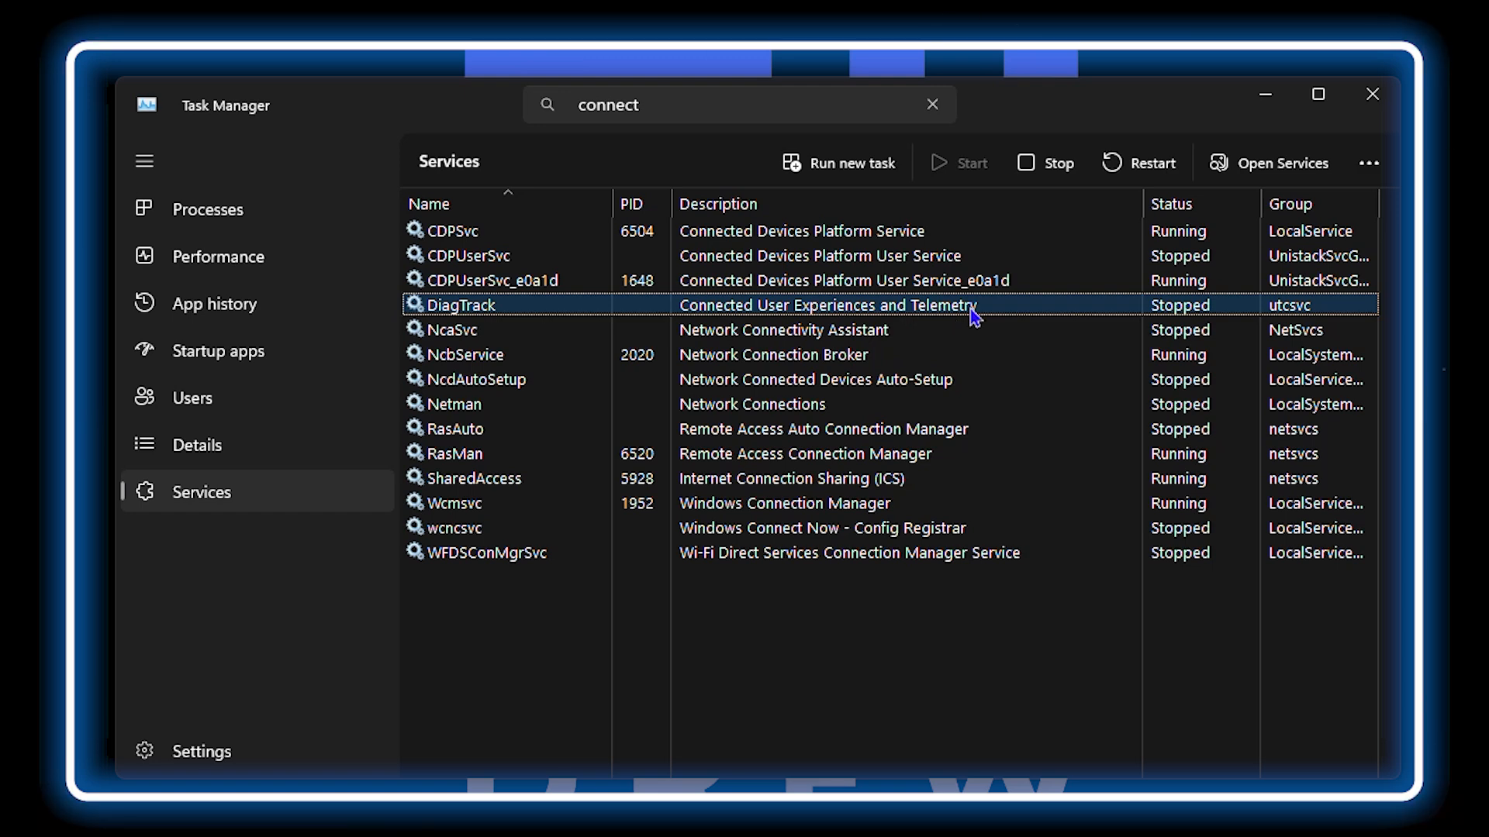
key(super)
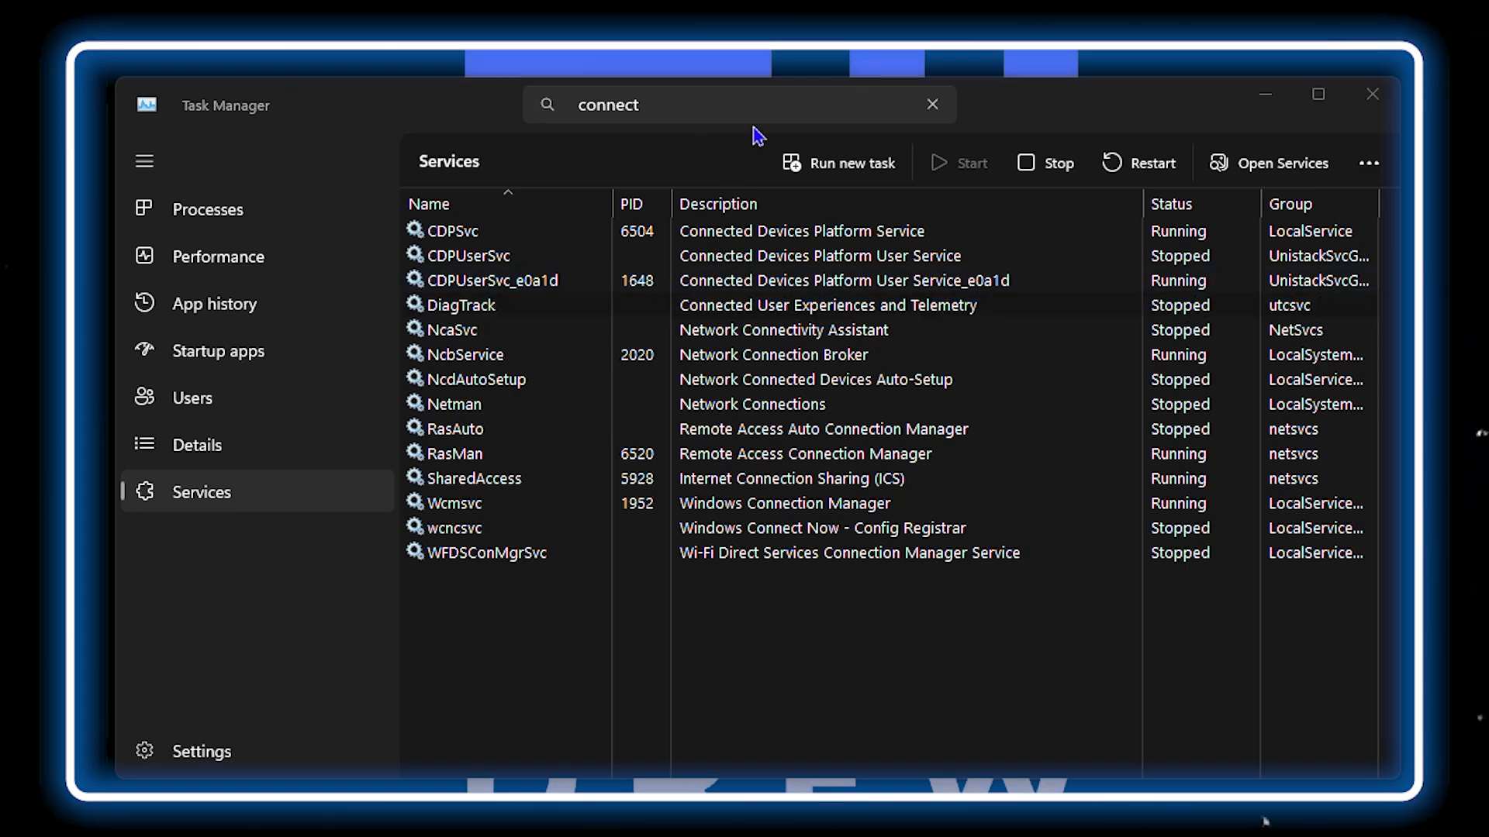
Search the services for "second" and select the Secondary Logon service.
click(696, 113)
drag(691, 103, 547, 105)
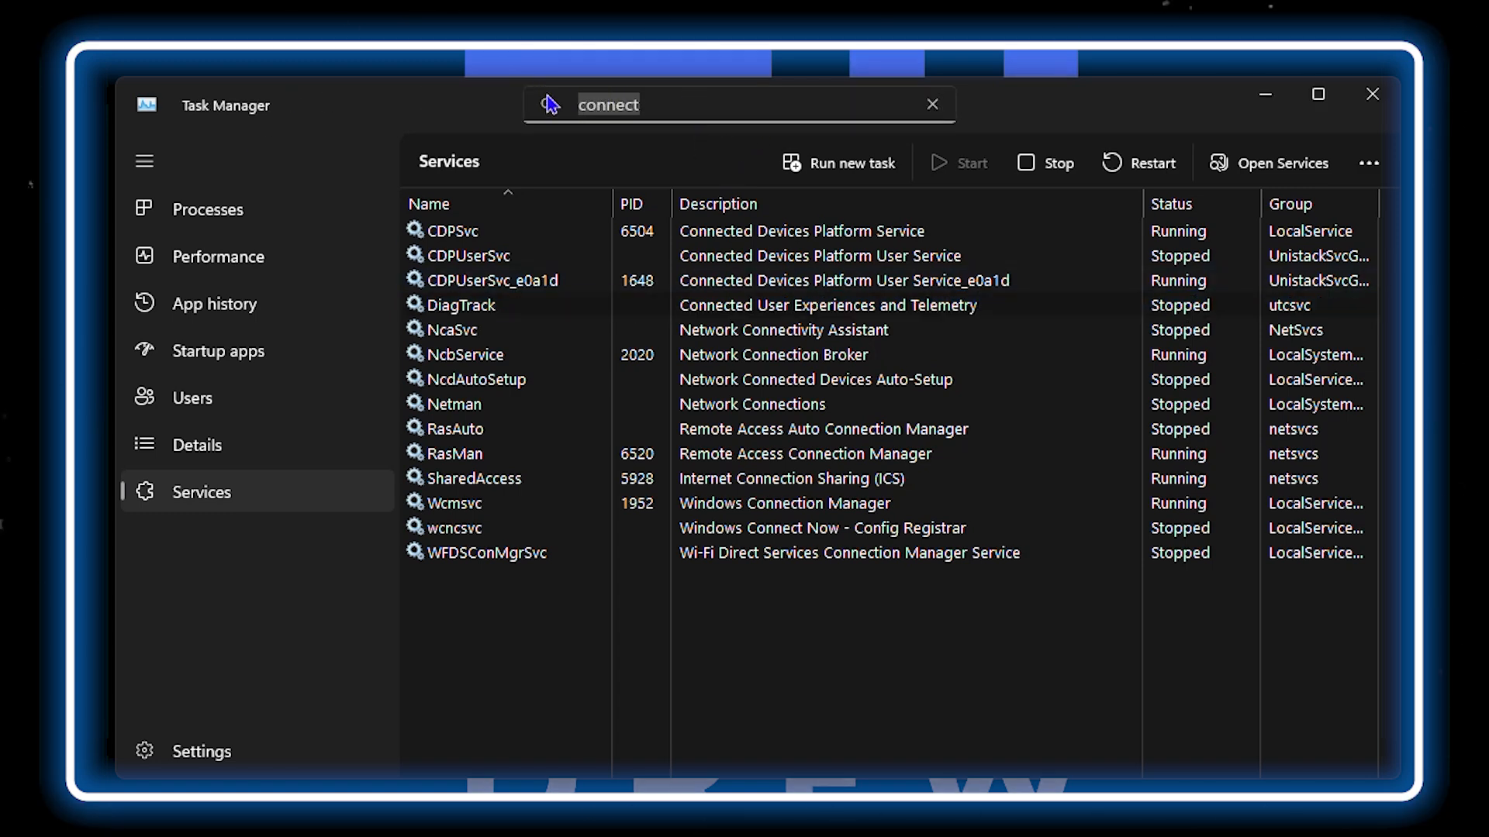
text(second)
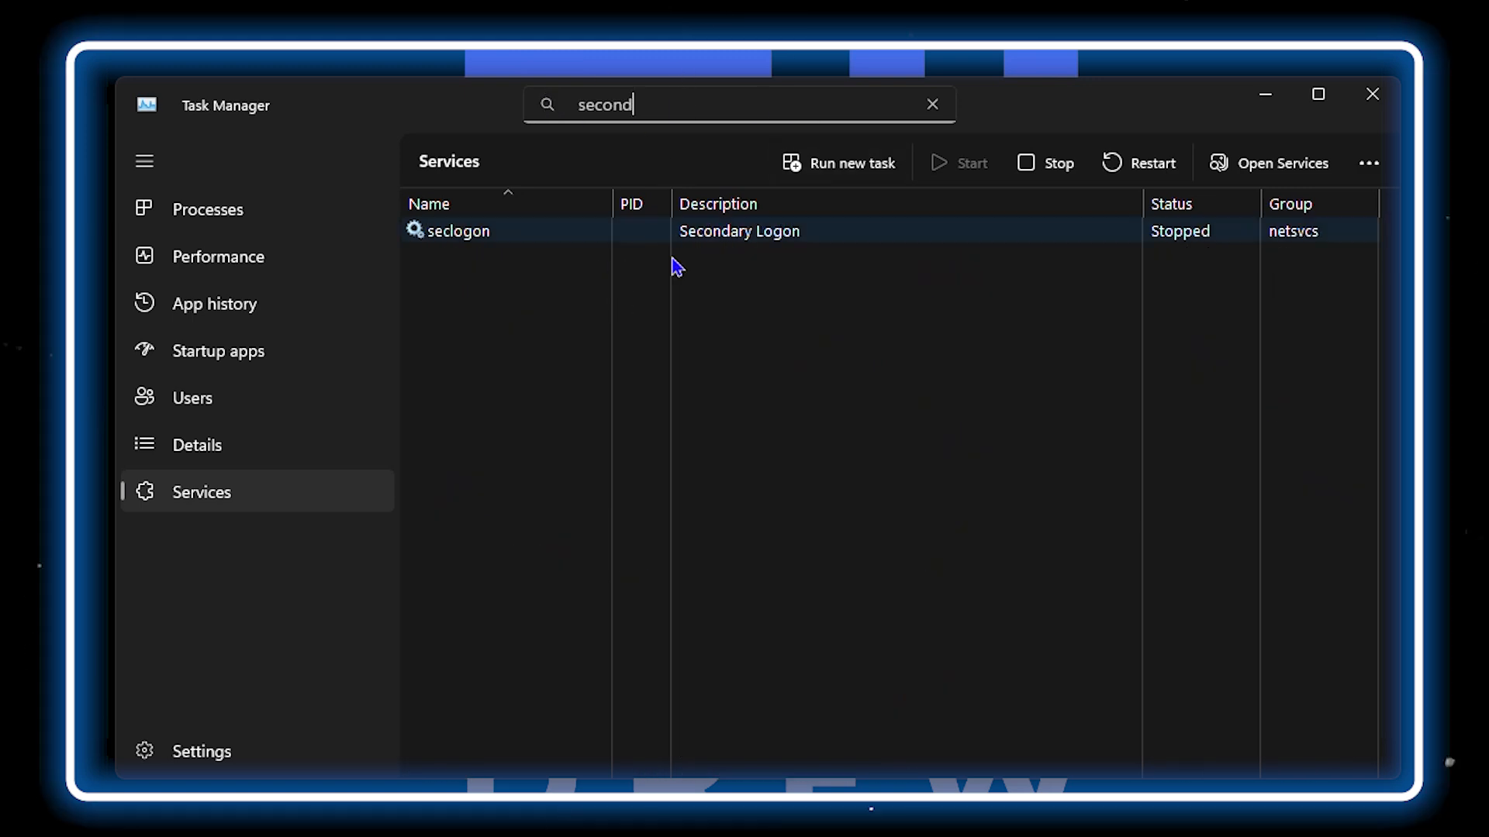
click(750, 245)
click(751, 245)
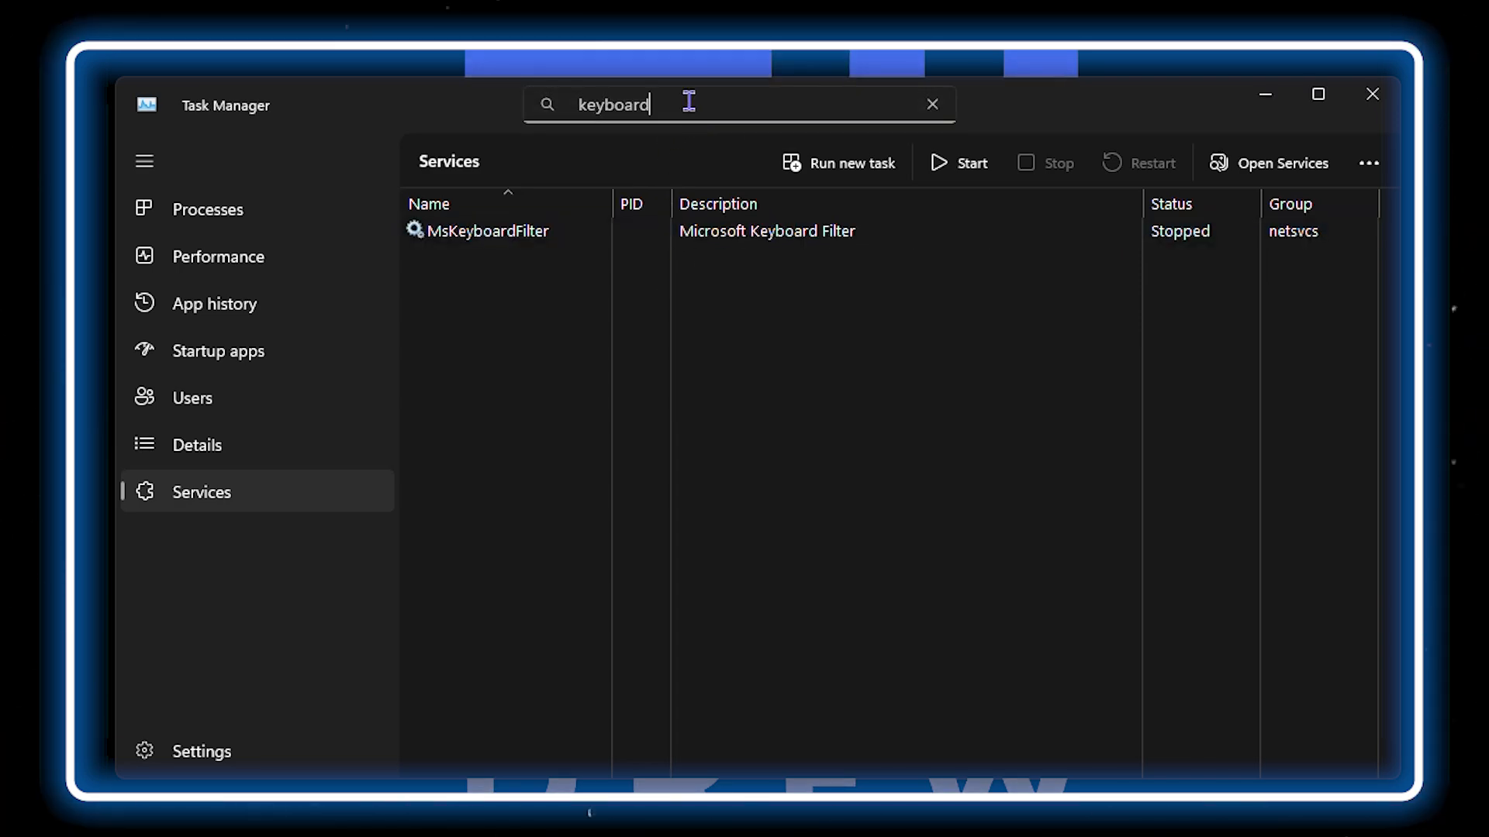
Replace the "keyboard" service search with "Touch Keyboard and Handwriting Panel Service".
drag(688, 100, 481, 133)
key(BackSpace)
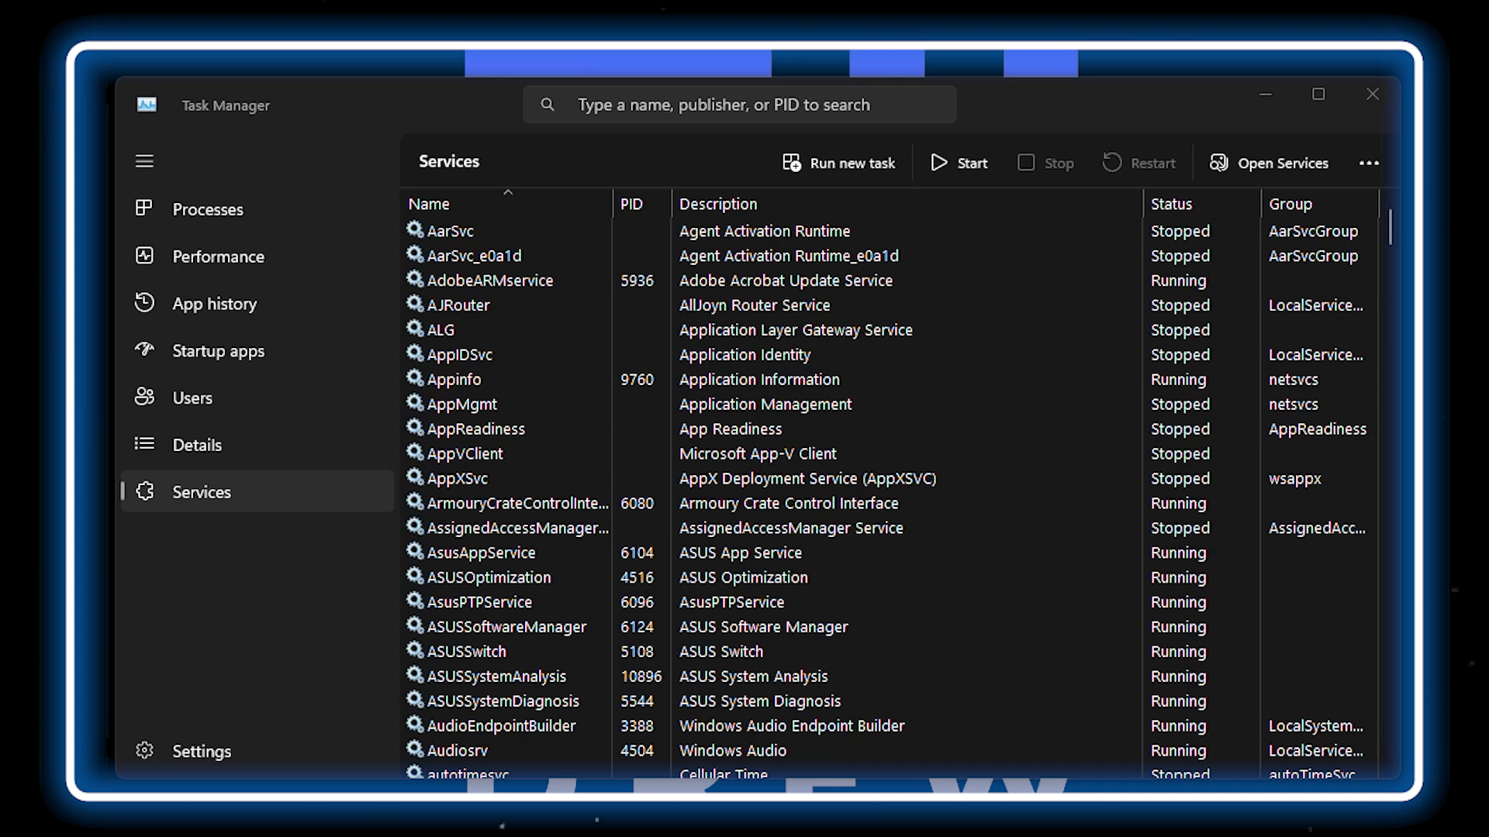
click(658, 103)
text(Touch Keyboard and Handwriting Panel Service)
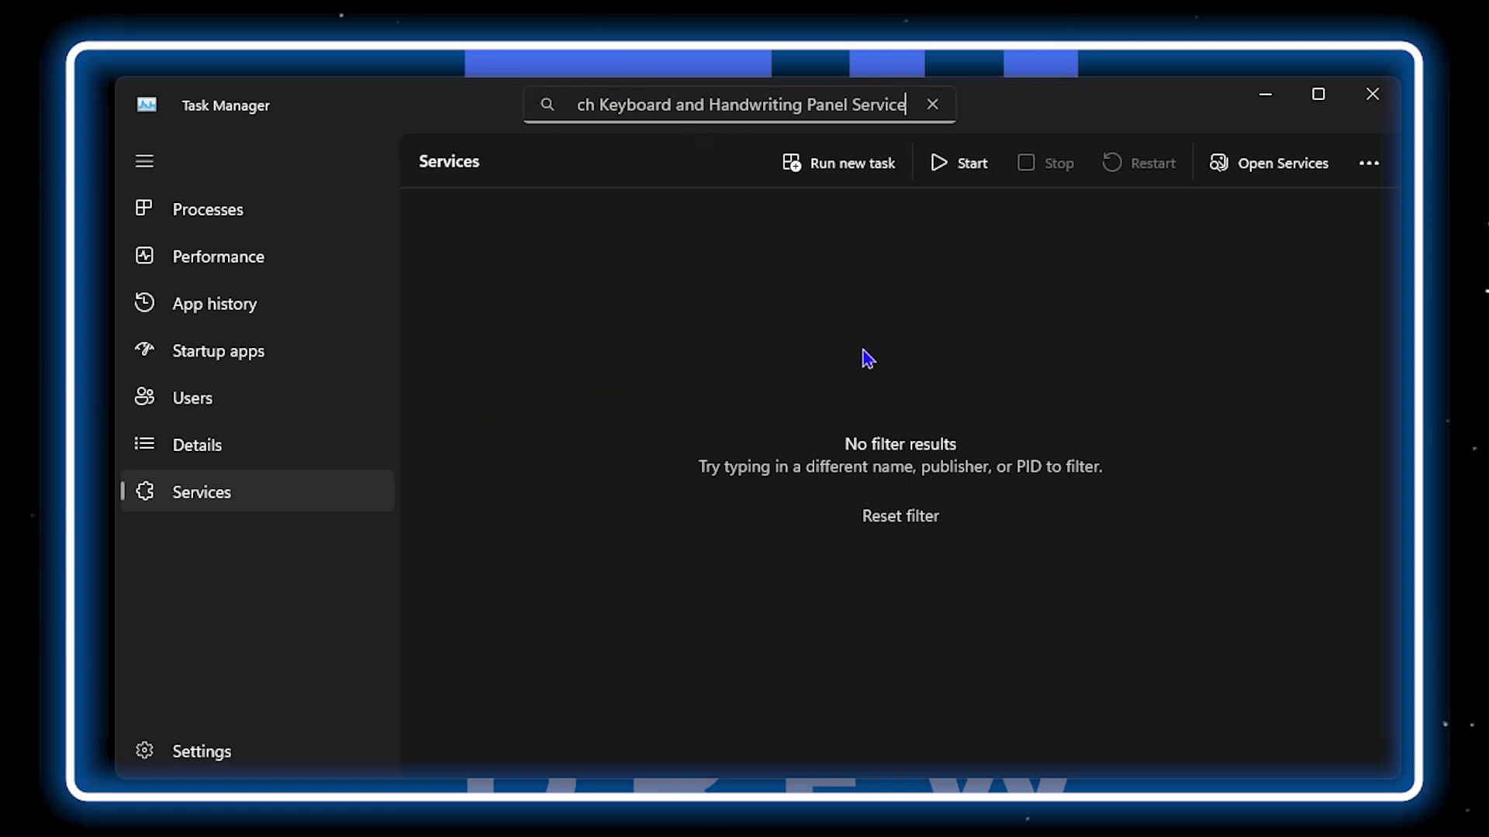
Clear the whole Touch Keyboard and Handwriting Panel Service search text to return to the full services list.
key(BackSpace)
key(BackSpace)
key(BackSpace)
key(BackSpace)
key(BackSpace)
key(BackSpace)
key(BackSpace)
key(BackSpace)
key(BackSpace)
key(BackSpace)
key(BackSpace)
key(BackSpace)
key(BackSpace)
key(BackSpace)
key(BackSpace)
key(BackSpace)
key(BackSpace)
key(BackSpace)
key(BackSpace)
key(BackSpace)
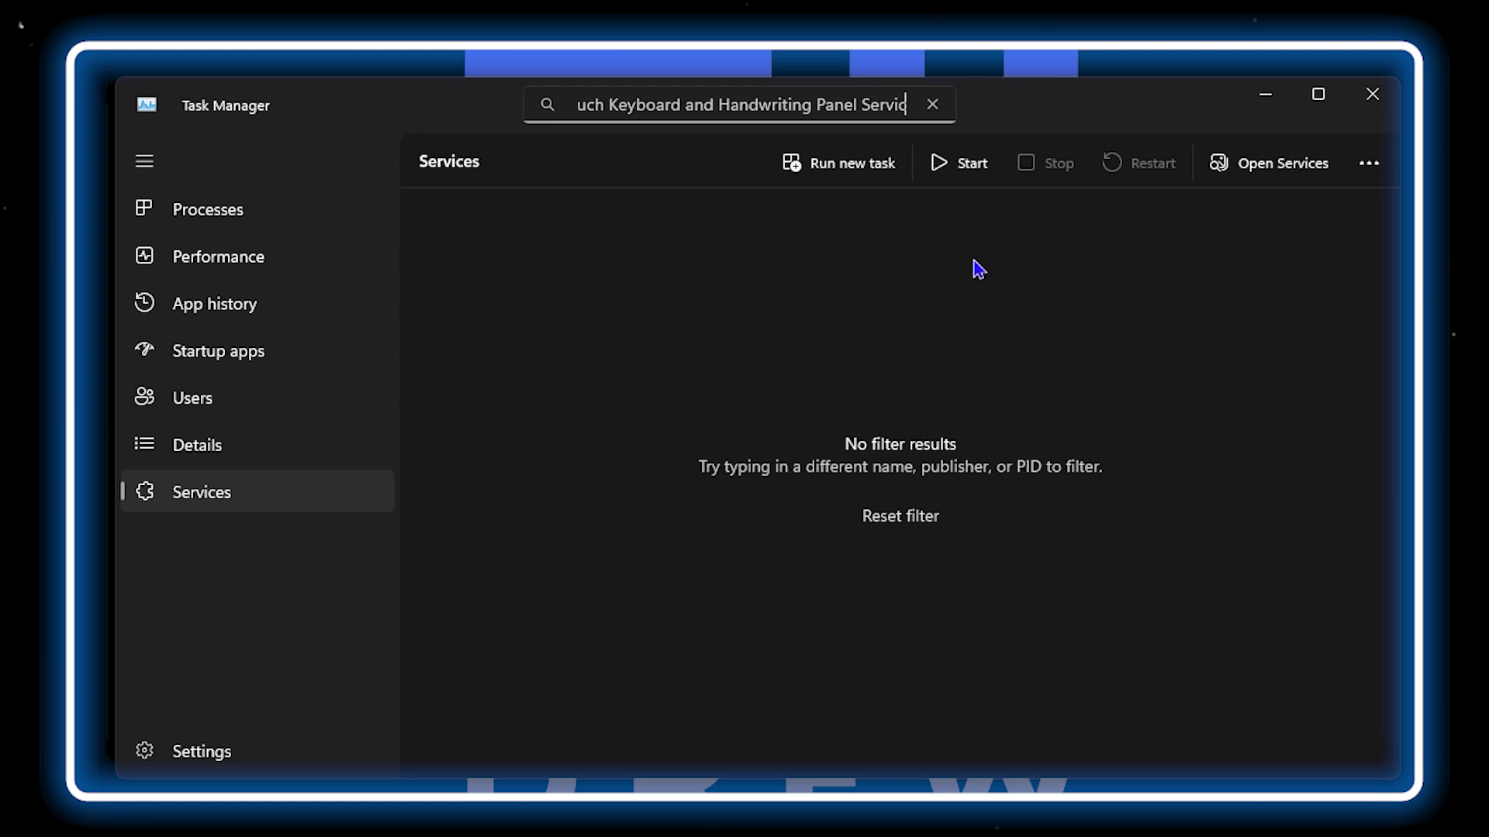
key(BackSpace)
key(BackSpace)
key(BackSpace)
key(BackSpace)
key(BackSpace)
key(BackSpace)
key(BackSpace)
key(BackSpace)
key(BackSpace)
key(BackSpace)
key(BackSpace)
key(BackSpace)
key(BackSpace)
key(BackSpace)
key(BackSpace)
key(BackSpace)
key(BackSpace)
key(BackSpace)
key(BackSpace)
key(BackSpace)
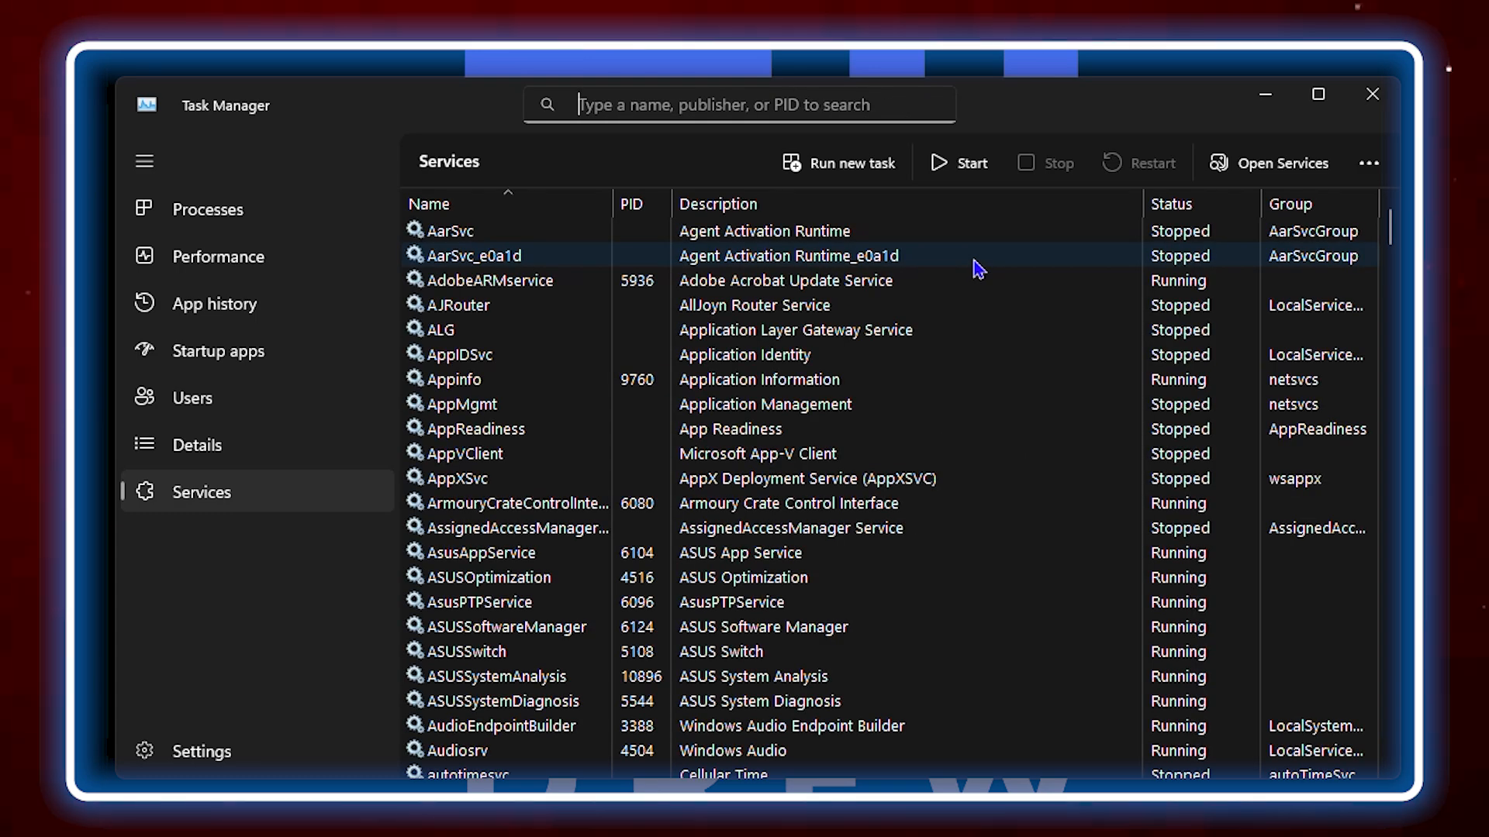